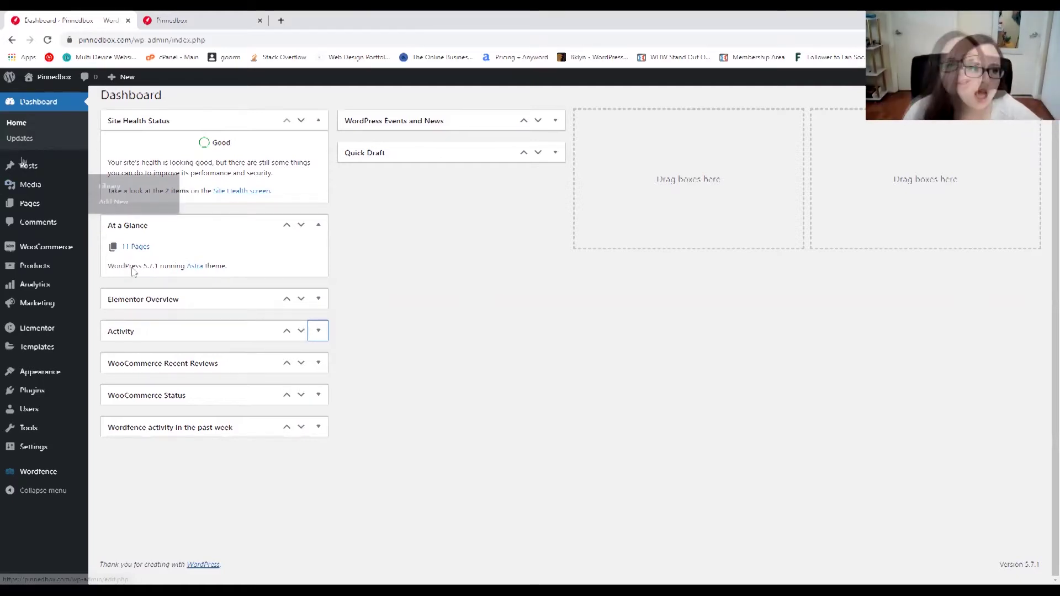
Open the Posts section, look at the blank editor for a new post, and return to the posts list without saving.
{"action": "mouse_move", "coordinate": [22, 168]}
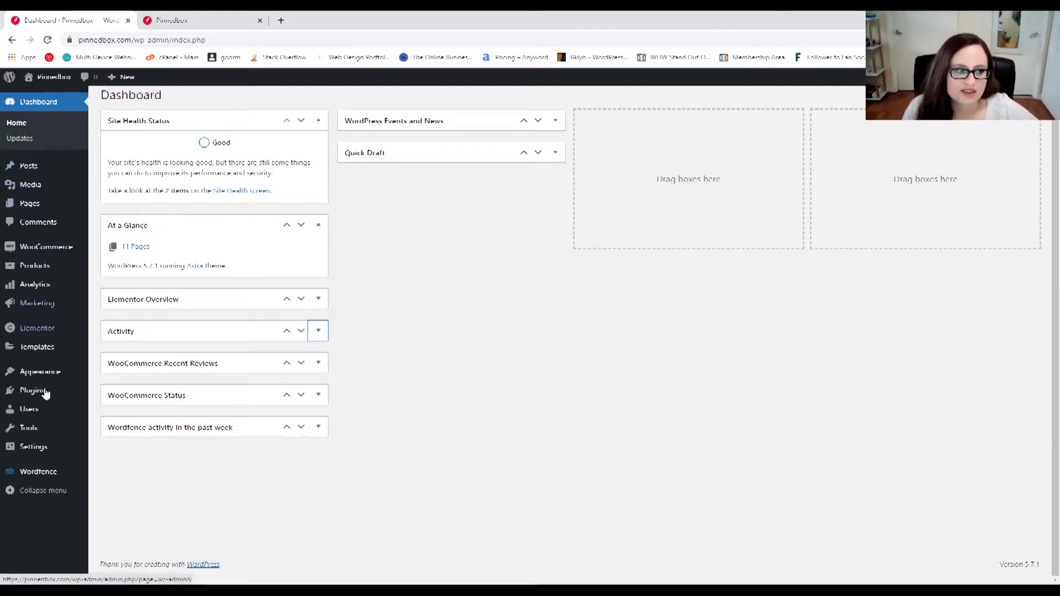
{"action": "left_click", "coordinate": [34, 169]}
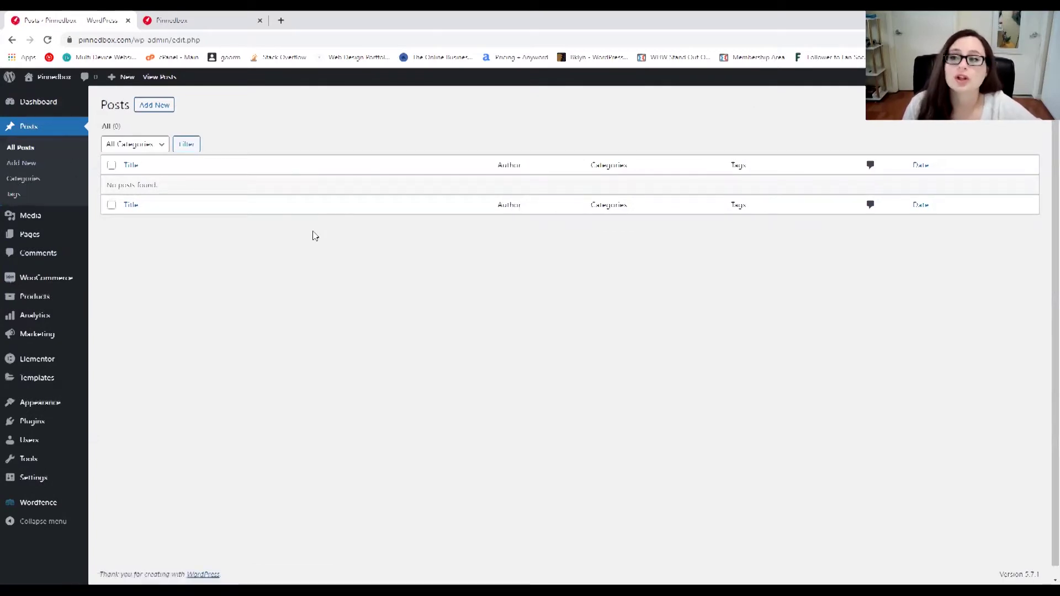
{"action": "left_click", "coordinate": [149, 107]}
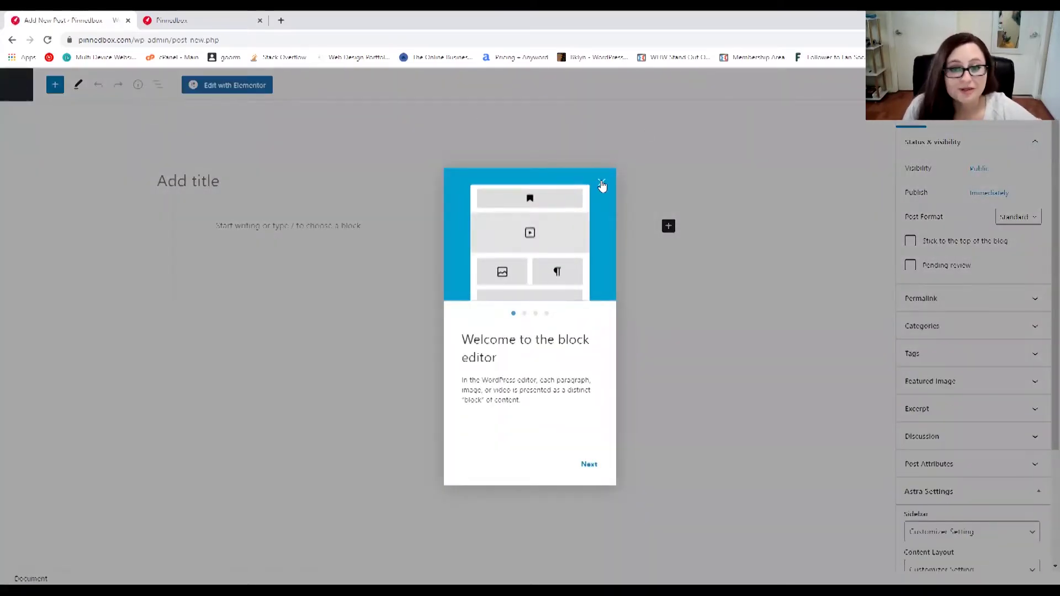
{"action": "left_click", "coordinate": [602, 184]}
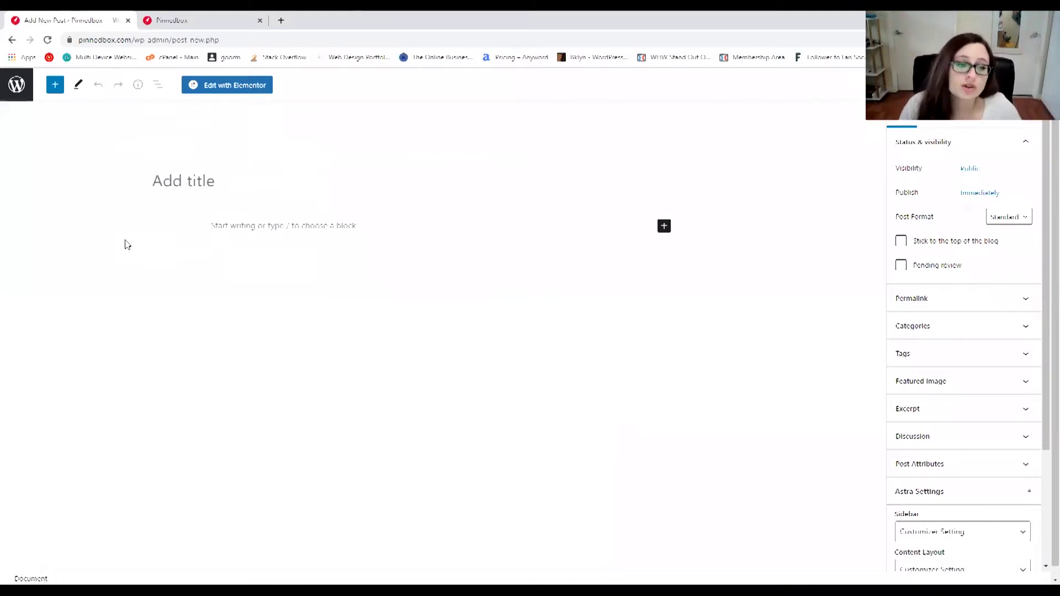
{"action": "left_click", "coordinate": [153, 184]}
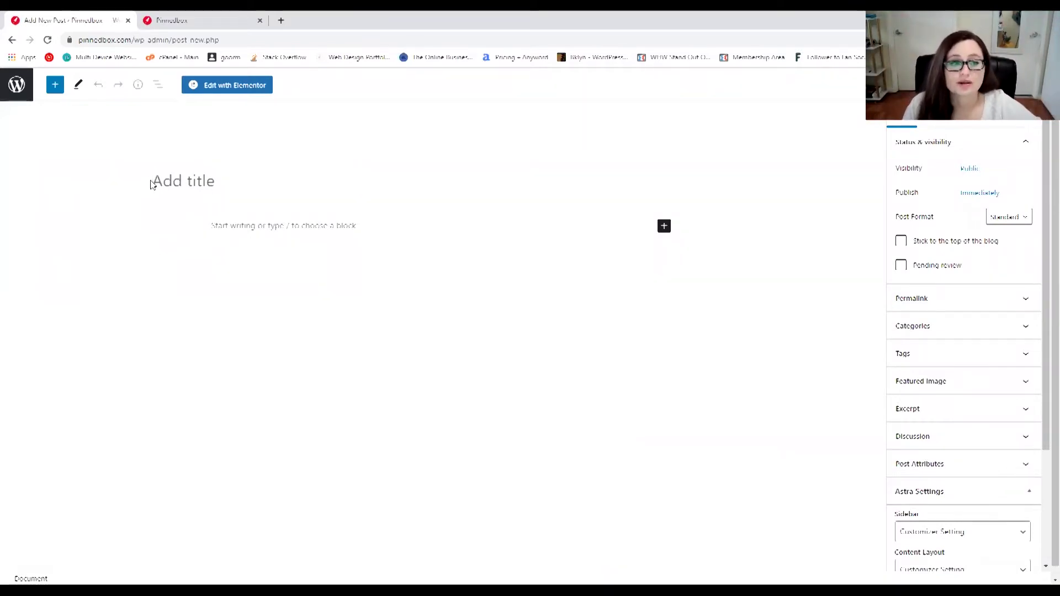
{"action": "left_click", "coordinate": [294, 222]}
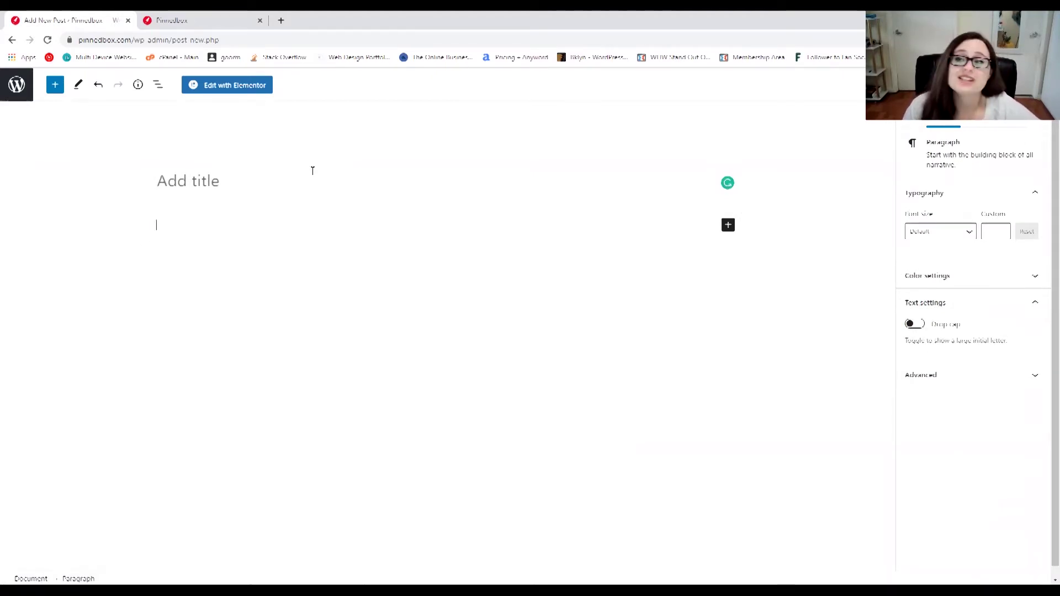
{"action": "left_click", "coordinate": [13, 41]}
{"action": "left_click", "coordinate": [580, 100]}
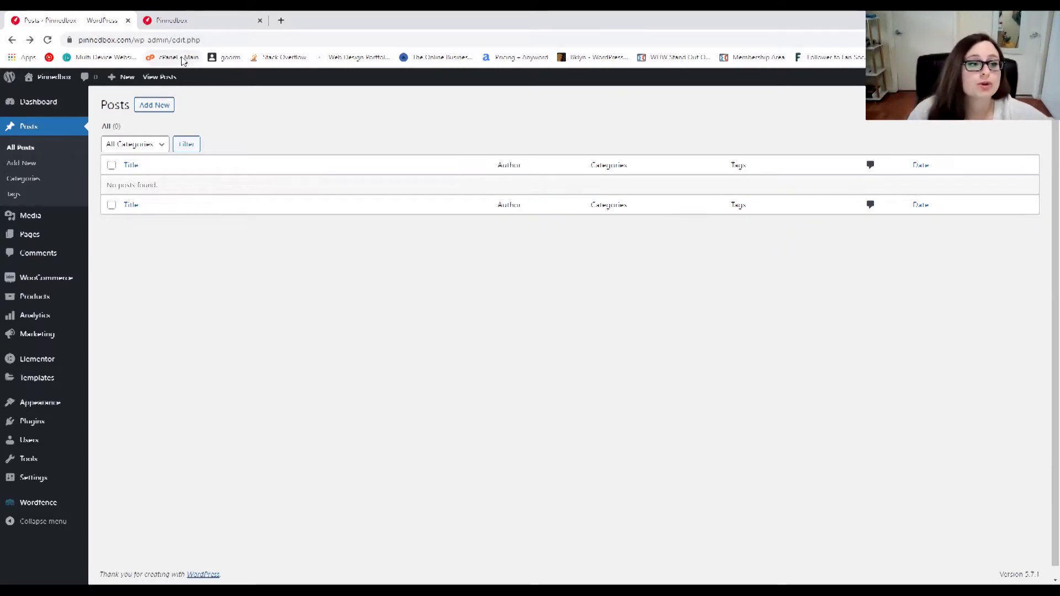
Add a top-level post category named Marketing.
{"action": "left_click", "coordinate": [16, 178]}
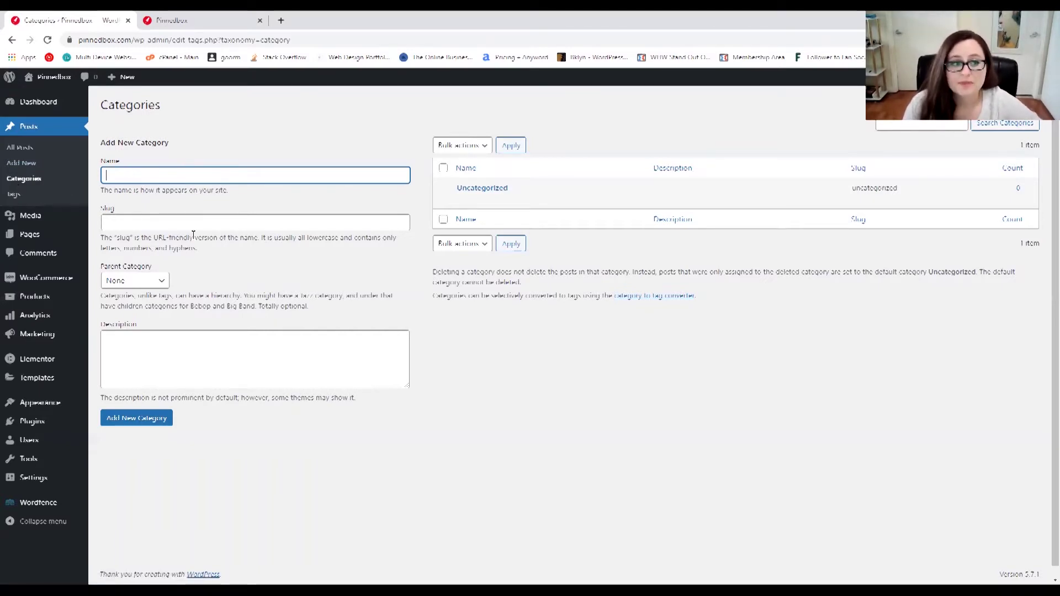
{"action": "left_click_drag", "start_coordinate": [172, 39], "coordinate": [161, 290]}
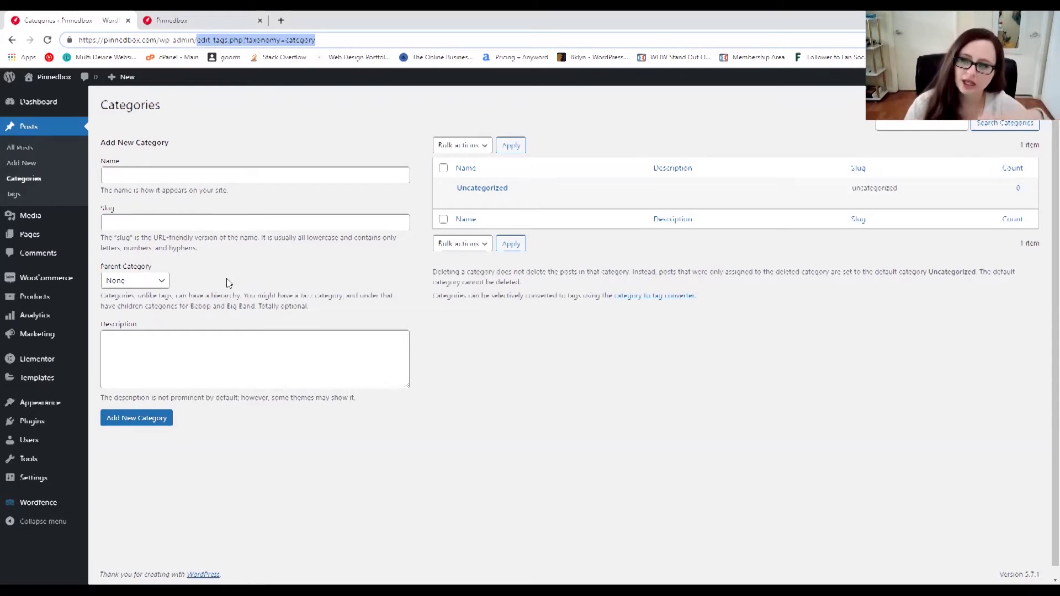
{"action": "left_click", "coordinate": [124, 174]}
{"action": "type", "text": "Marketing"}
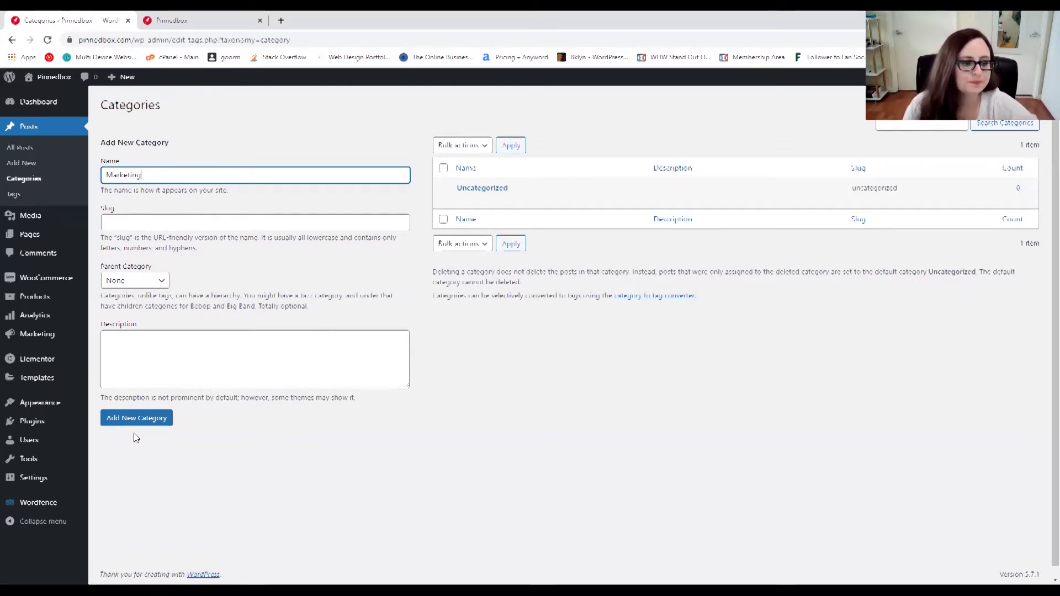
{"action": "left_click", "coordinate": [137, 418]}
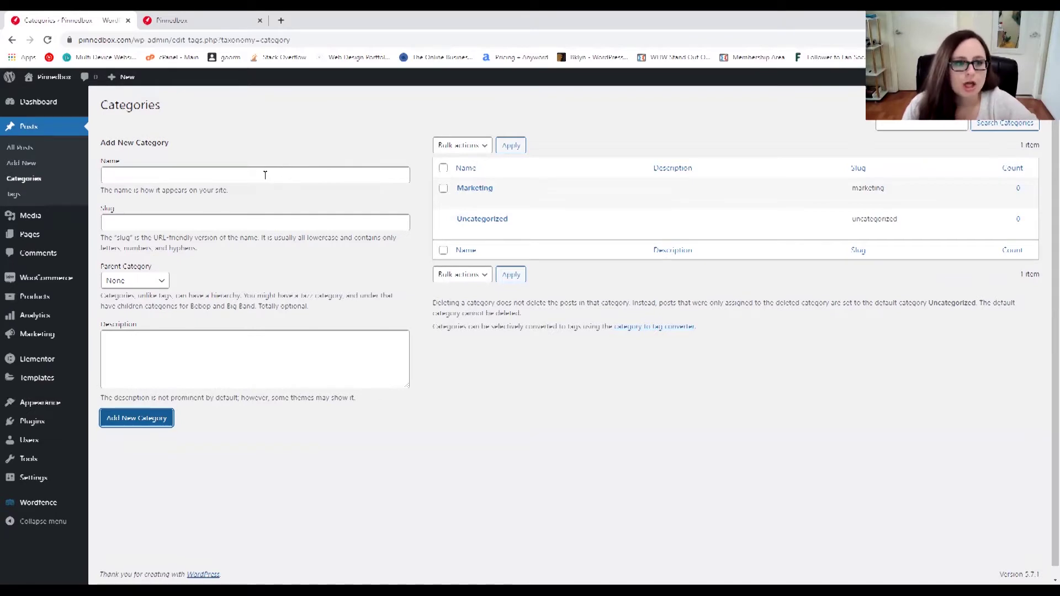
Add a post category named Digital/Online with Marketing as its parent category.
{"action": "left_click", "coordinate": [265, 175]}
{"action": "type", "text": "O"}
{"action": "key", "text": "BackSpace"}
{"action": "type", "text": "Digital"}
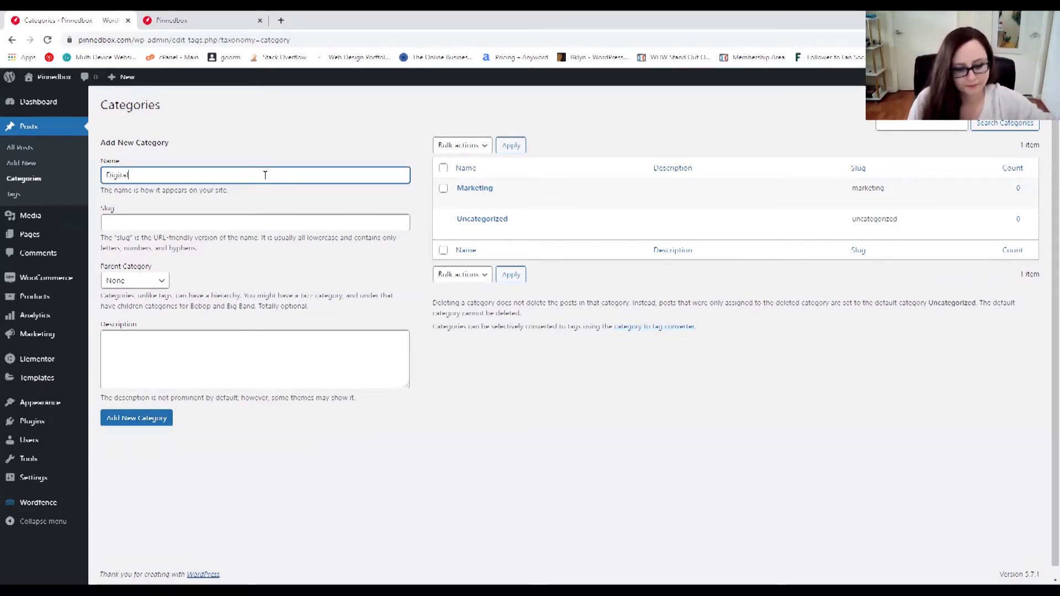
{"action": "type", "text": "/Online"}
{"action": "left_click", "coordinate": [125, 282]}
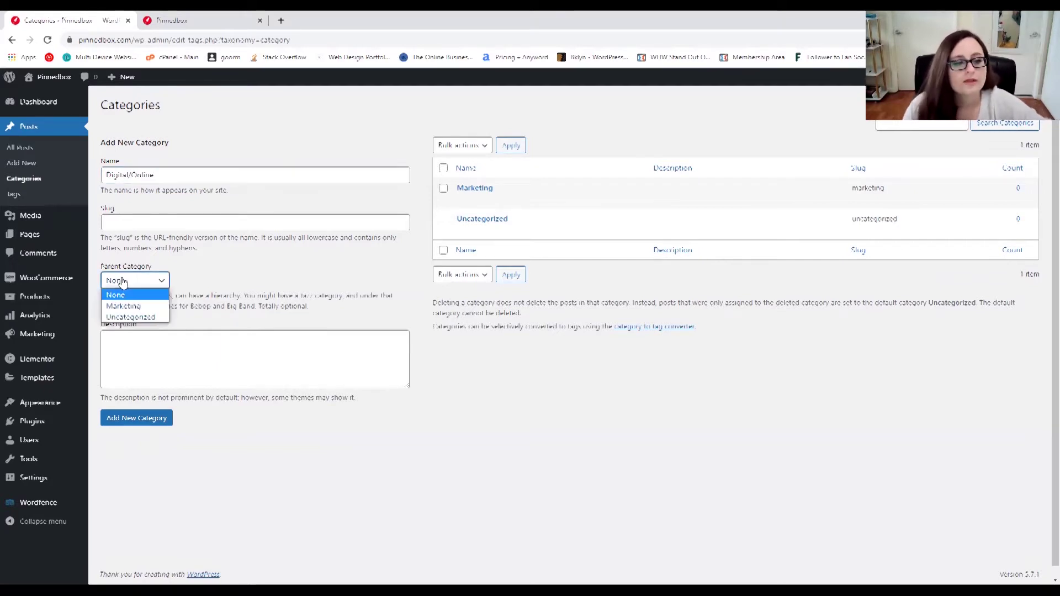
{"action": "left_click", "coordinate": [110, 308]}
{"action": "left_click", "coordinate": [138, 418]}
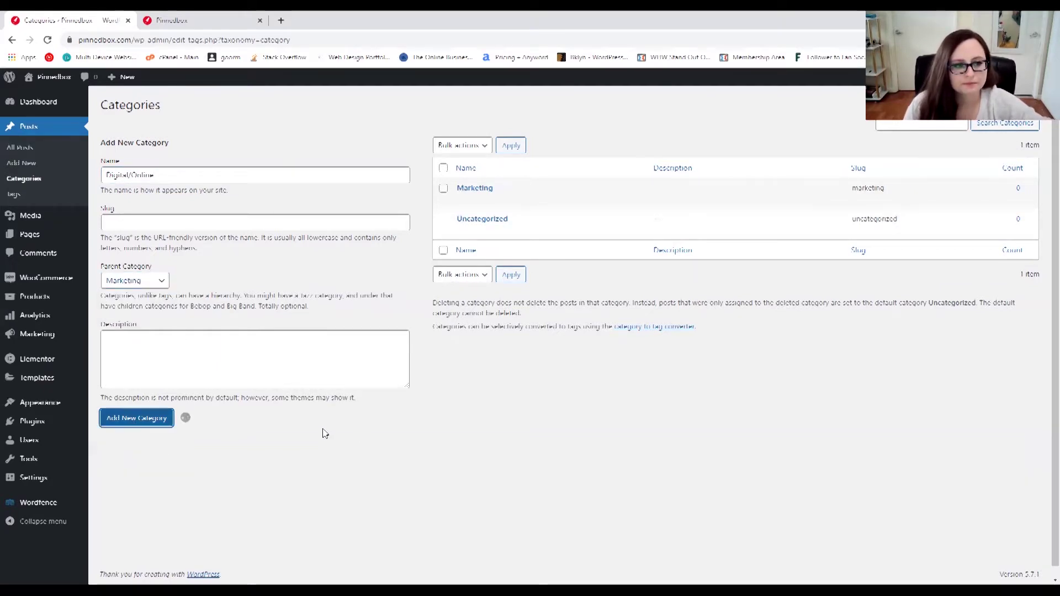
Add a post category named Print under the Marketing parent category.
{"action": "left_click", "coordinate": [211, 176]}
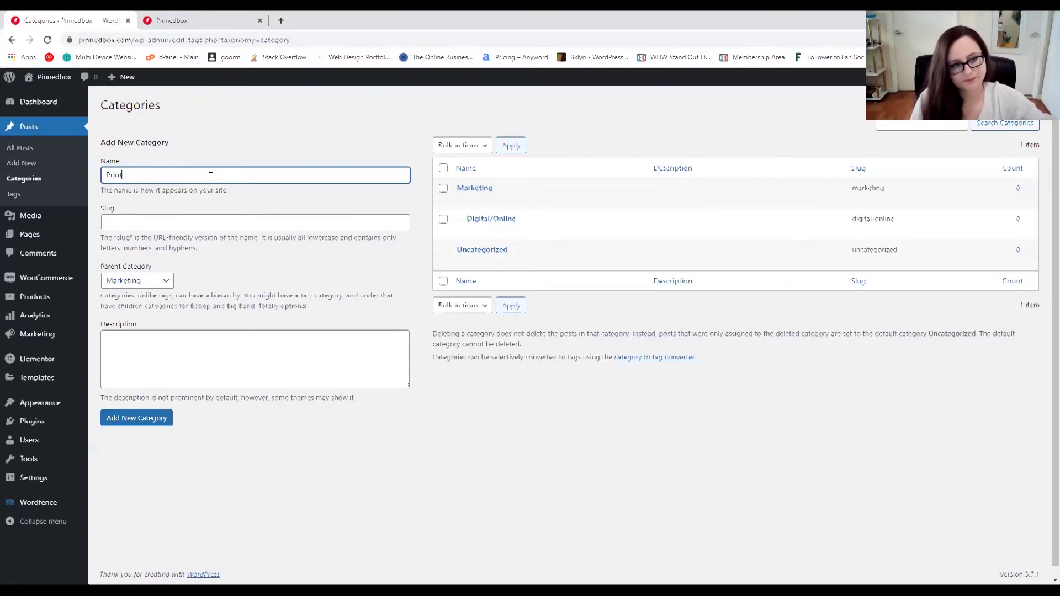
{"action": "type", "text": "Print"}
{"action": "left_click", "coordinate": [127, 418]}
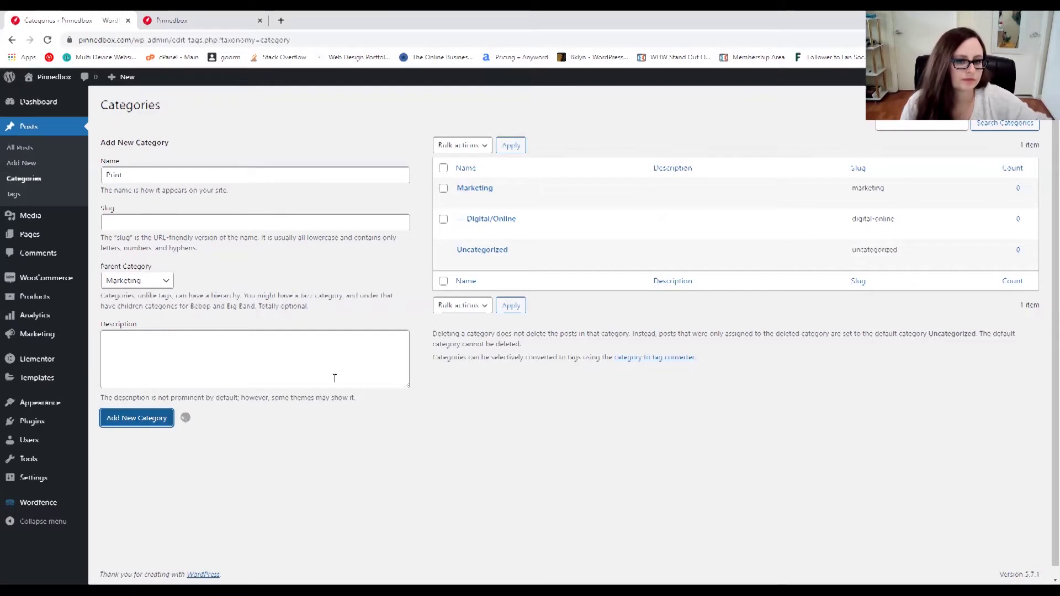
Add a post category named TV under the Marketing parent category.
{"action": "left_click", "coordinate": [168, 175]}
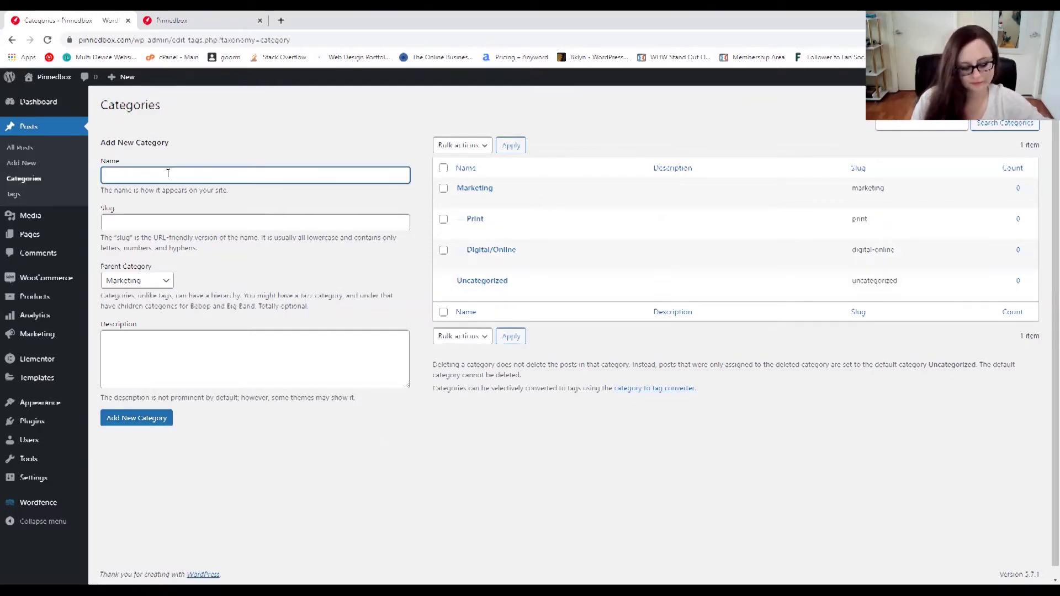
{"action": "type", "text": "Web"}
{"action": "key", "text": "BackSpace"}
{"action": "key", "text": "BackSpace"}
{"action": "key", "text": "BackSpace"}
{"action": "type", "text": "Tevel"}
{"action": "key", "text": "BackSpace"}
{"action": "key", "text": "BackSpace"}
{"action": "key", "text": "BackSpace"}
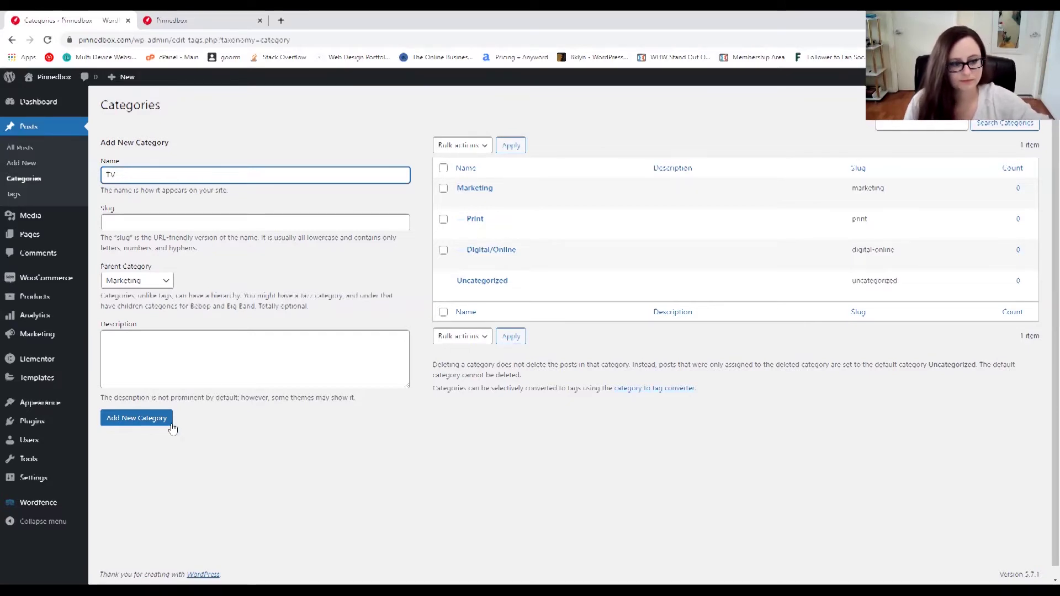
{"action": "left_click", "coordinate": [170, 423]}
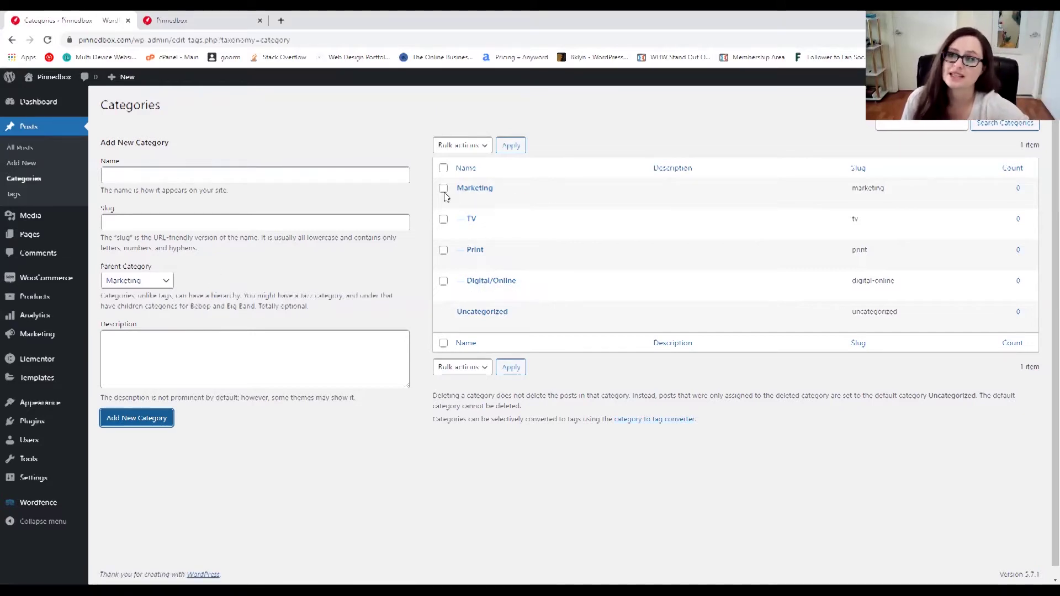
Open the Media Library and look through all the uploaded images.
{"action": "left_click", "coordinate": [27, 218]}
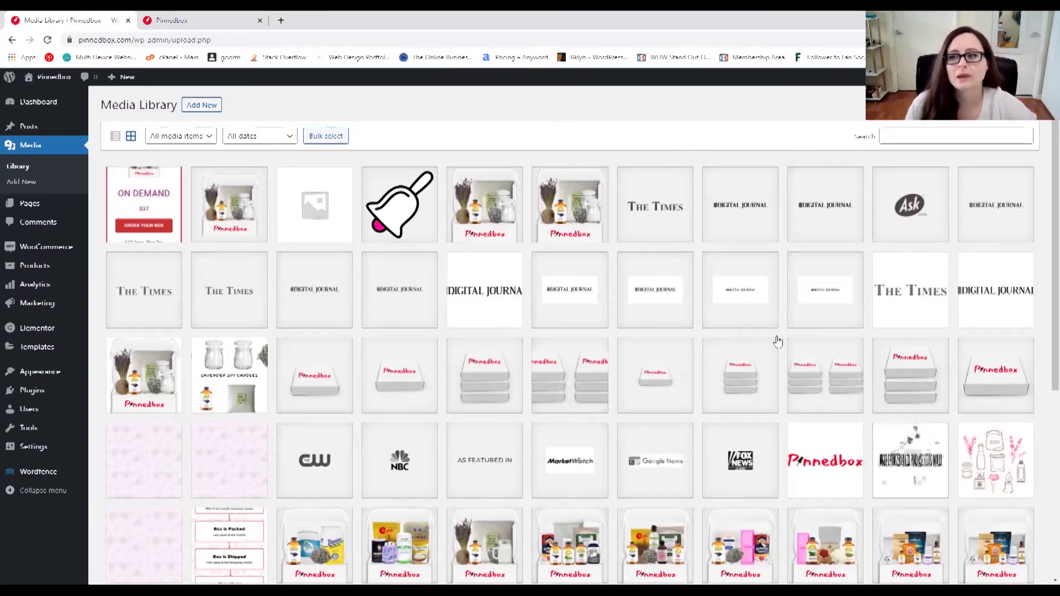
{"action": "scroll", "coordinate": [698, 343], "scroll_direction": "down", "scroll_amount": 5}
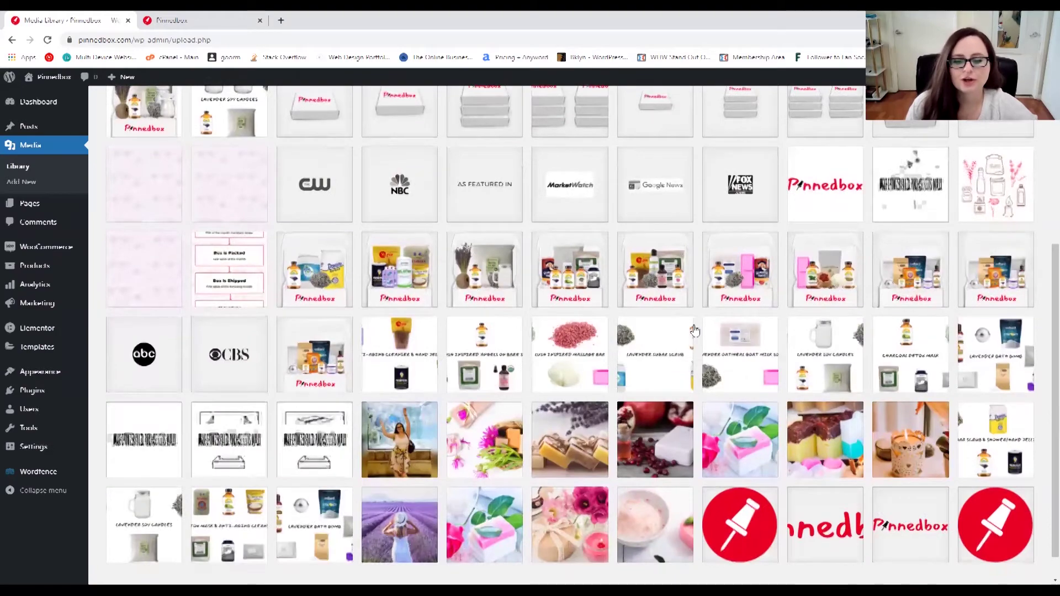
{"action": "scroll", "coordinate": [694, 330], "scroll_direction": "down", "scroll_amount": 1}
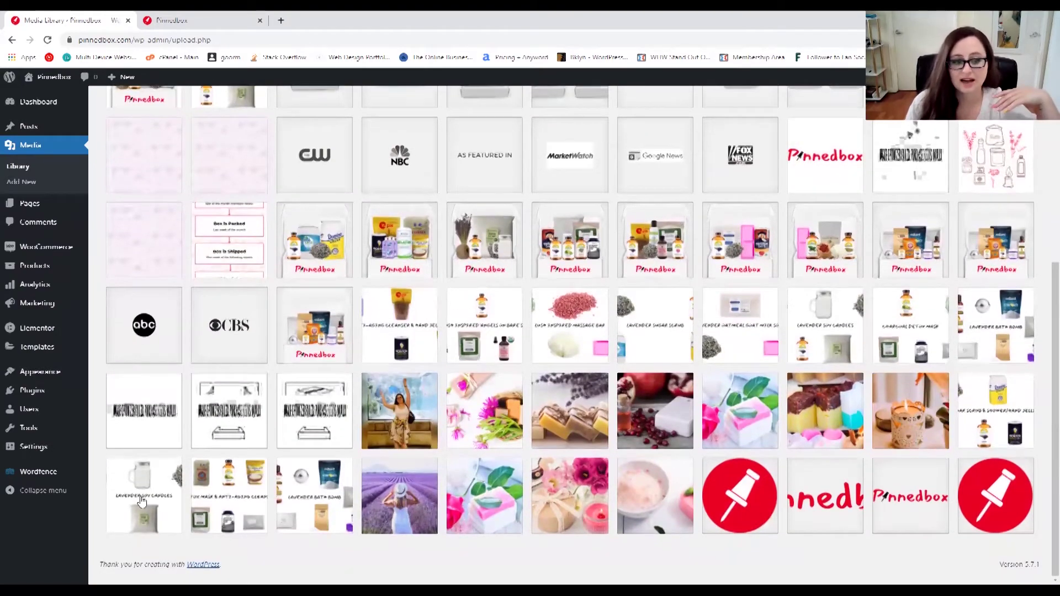
{"action": "scroll", "coordinate": [247, 490], "scroll_direction": "up", "scroll_amount": 6}
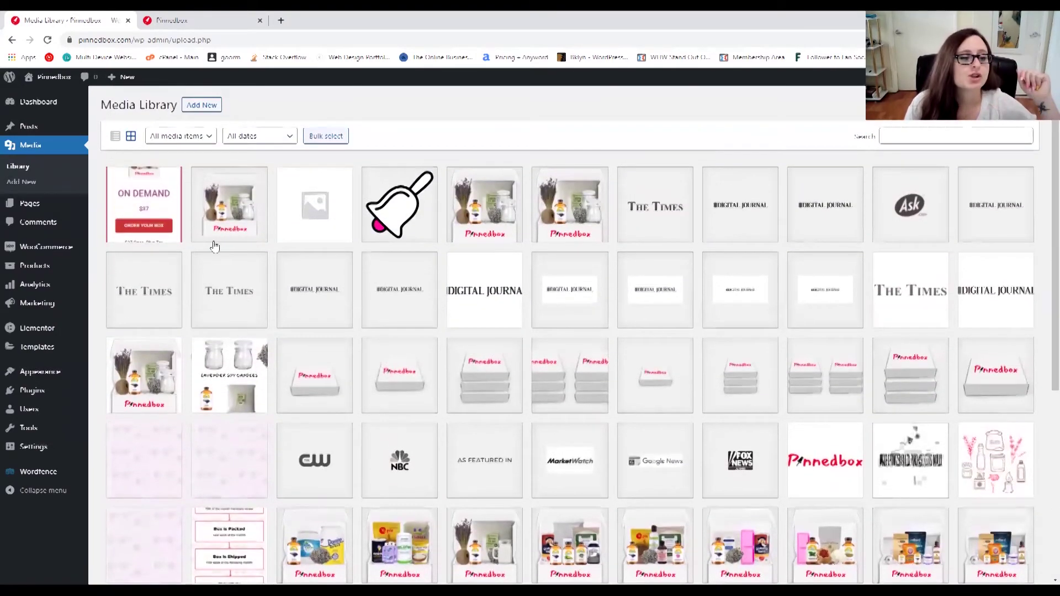
Show the Media Library's upload area and its file chooser, and close the chooser without uploading anything.
{"action": "left_click", "coordinate": [202, 107]}
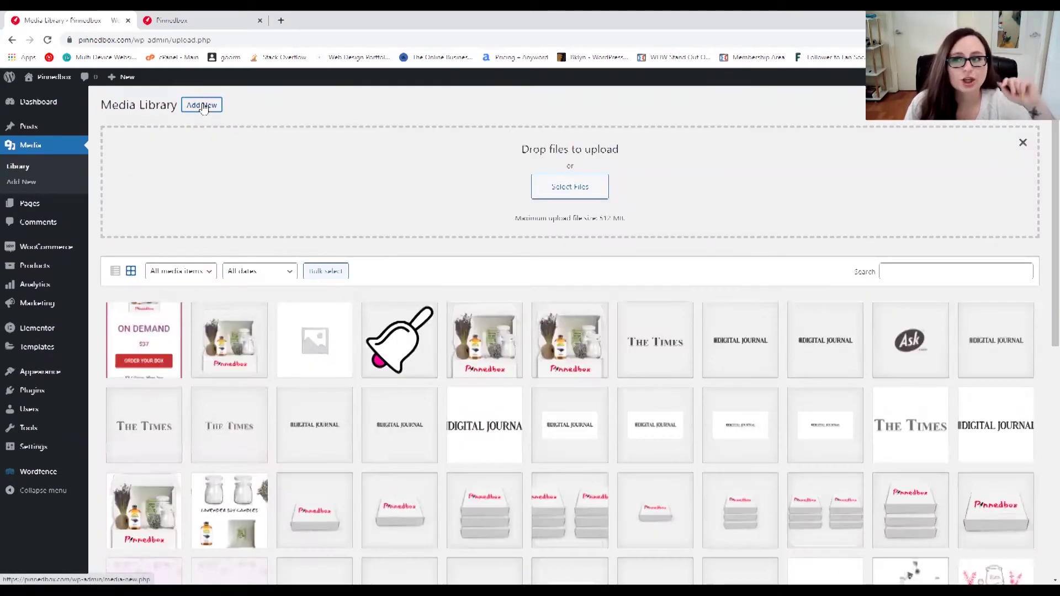
{"action": "left_click", "coordinate": [588, 187]}
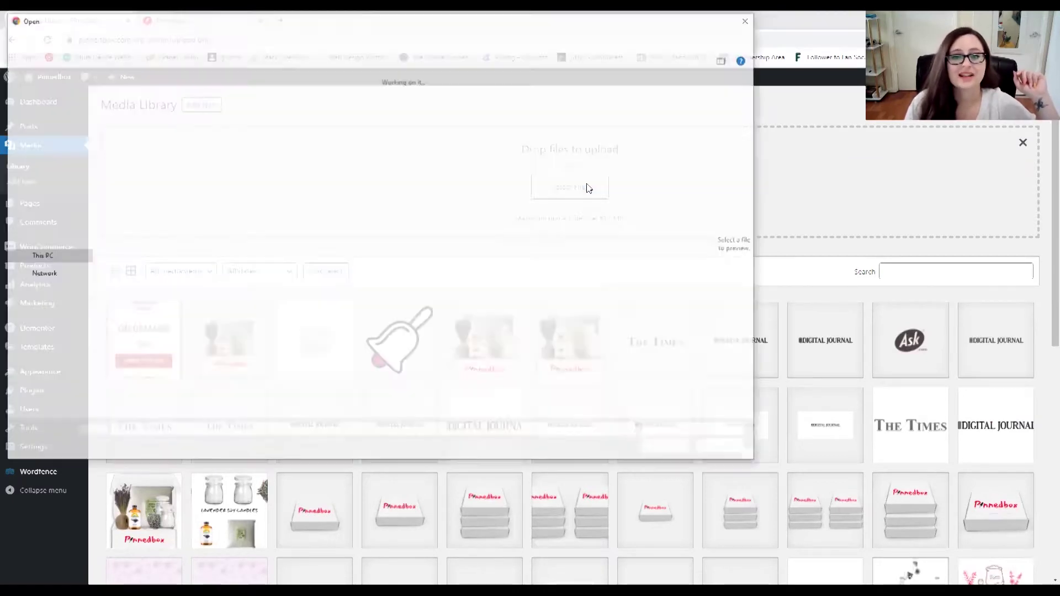
{"action": "left_click", "coordinate": [746, 22]}
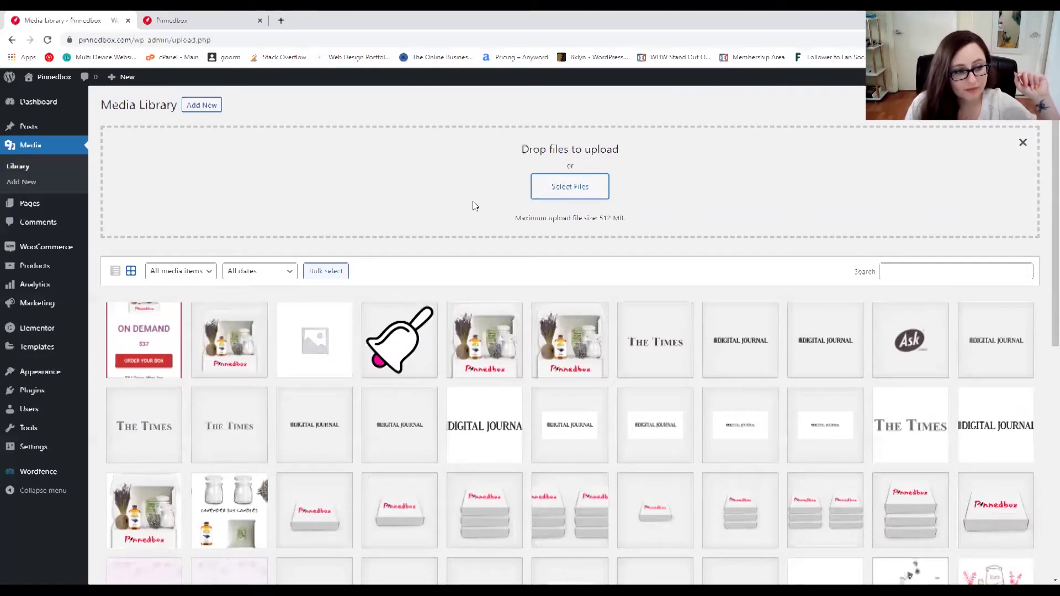
{"action": "scroll", "coordinate": [473, 203], "scroll_direction": "down", "scroll_amount": 1}
Open the Pages list, and on the live Pinnedbox site view the homepage, the account page and the Get the Box pricing section.
{"action": "left_click", "coordinate": [31, 204]}
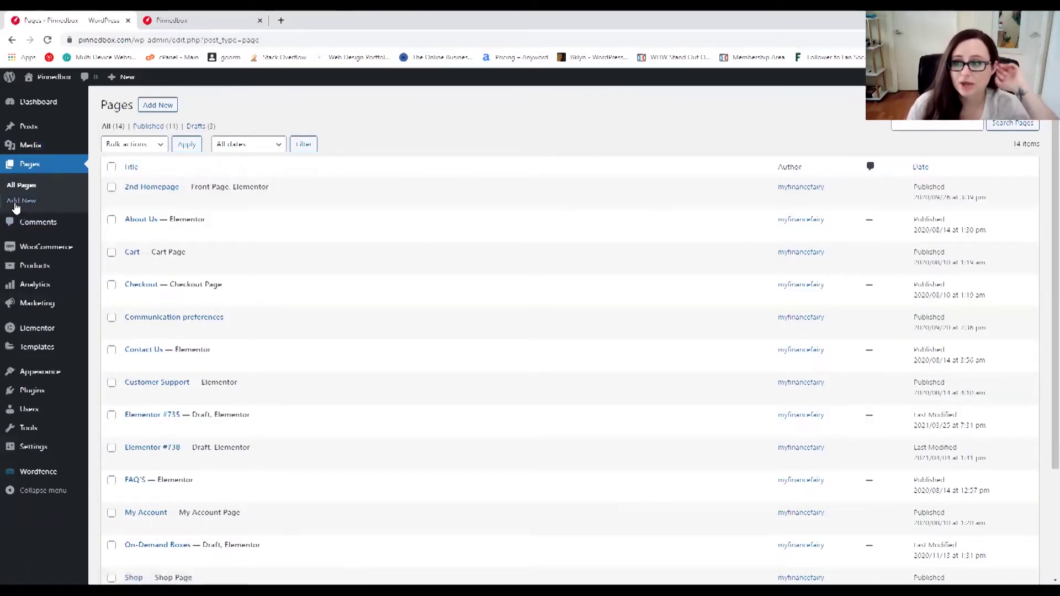
{"action": "left_click", "coordinate": [163, 20]}
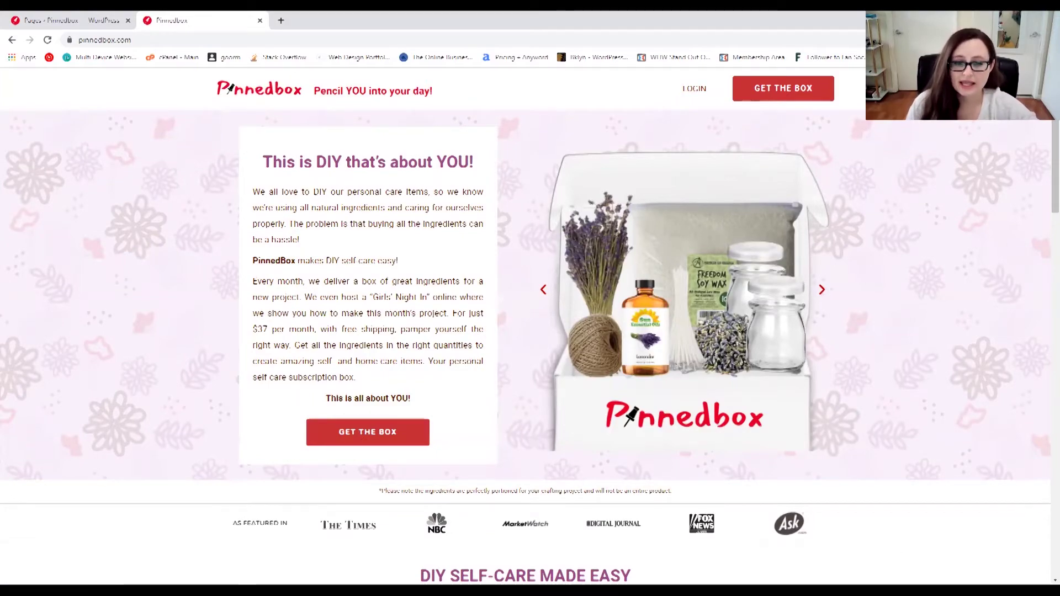
{"action": "scroll", "coordinate": [514, 260], "scroll_direction": "down", "scroll_amount": 7}
{"action": "scroll", "coordinate": [524, 259], "scroll_direction": "up", "scroll_amount": 7}
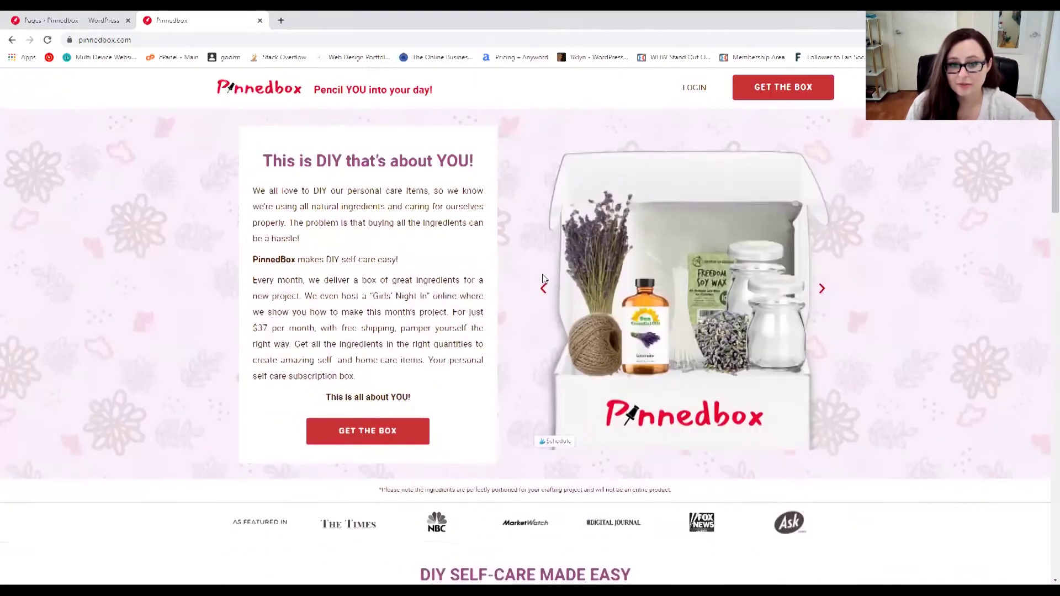
{"action": "left_click", "coordinate": [699, 94]}
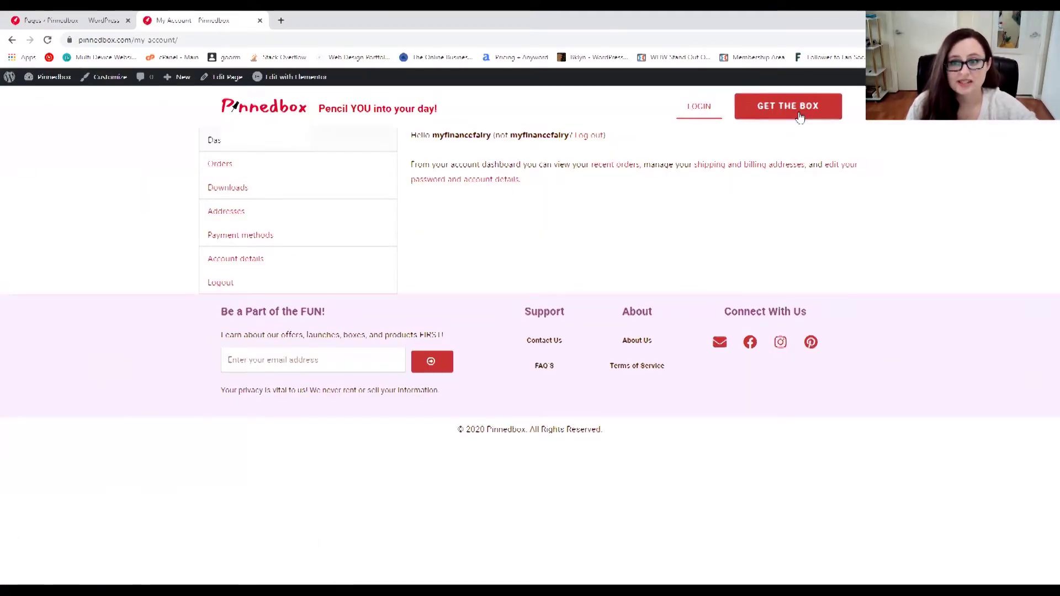
{"action": "left_click", "coordinate": [800, 116]}
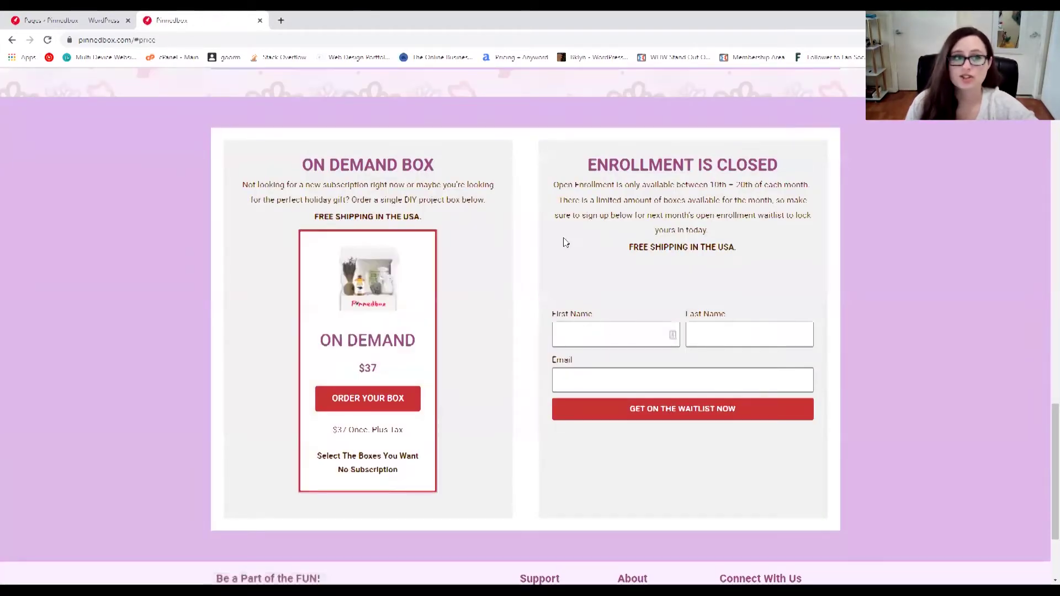
Return to the site's Pages list and review the existing pages from 2nd Homepage through Terms of Service.
{"action": "left_click", "coordinate": [86, 25]}
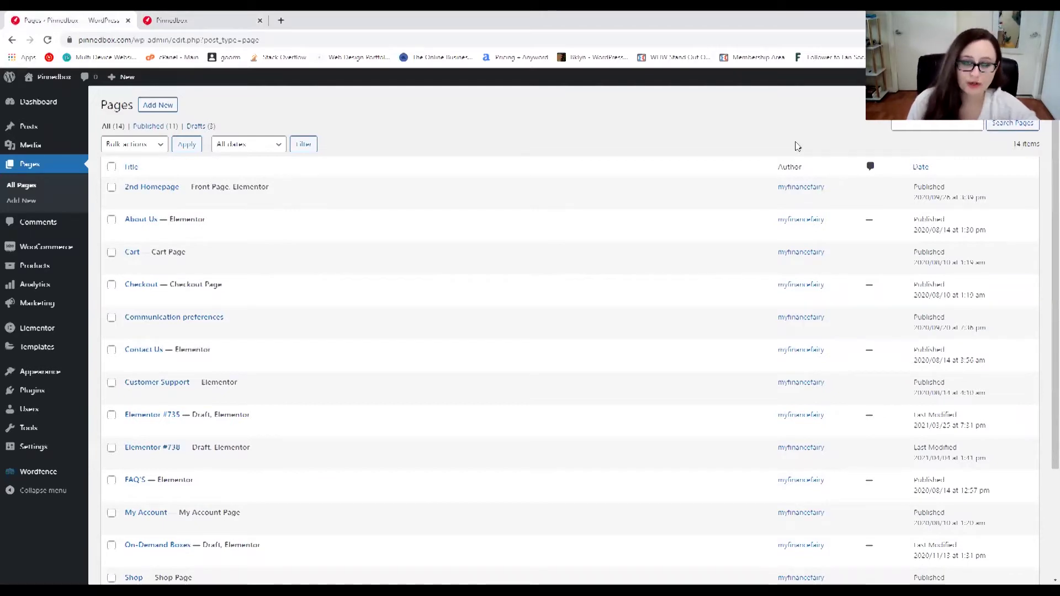
{"action": "scroll", "coordinate": [160, 215], "scroll_direction": "down", "scroll_amount": 1}
{"action": "scroll", "coordinate": [160, 217], "scroll_direction": "up", "scroll_amount": 1}
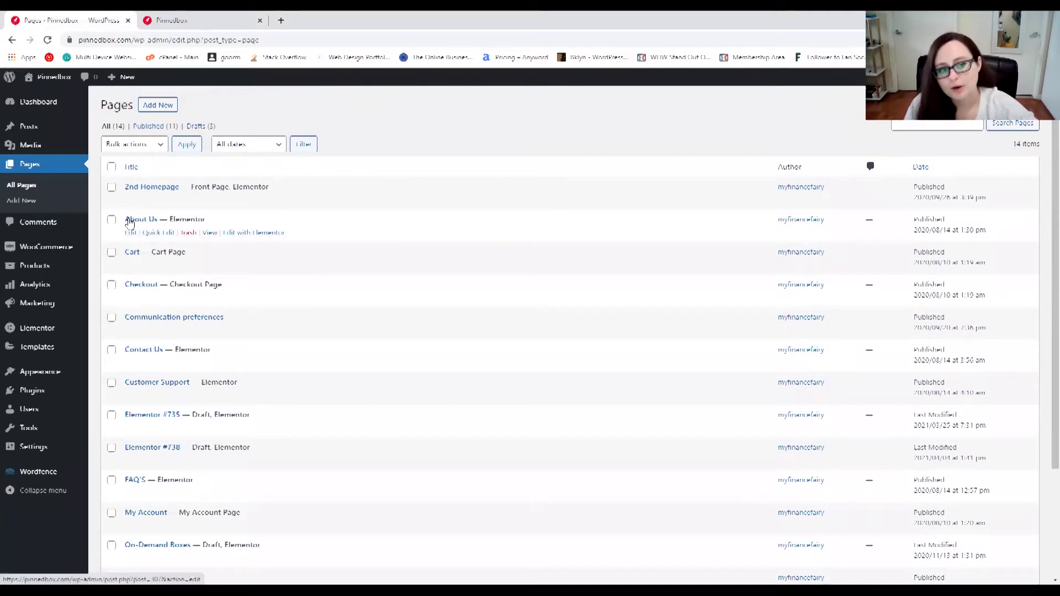
{"action": "scroll", "coordinate": [159, 214], "scroll_direction": "down", "scroll_amount": 1}
{"action": "scroll", "coordinate": [159, 214], "scroll_direction": "down", "scroll_amount": 2}
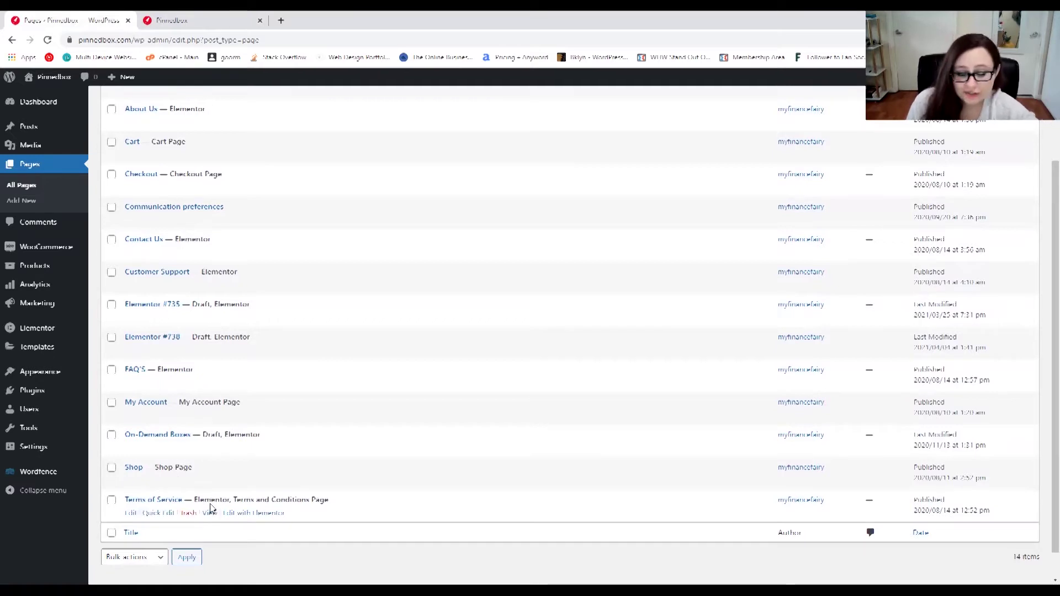
{"action": "scroll", "coordinate": [277, 494], "scroll_direction": "up", "scroll_amount": 2}
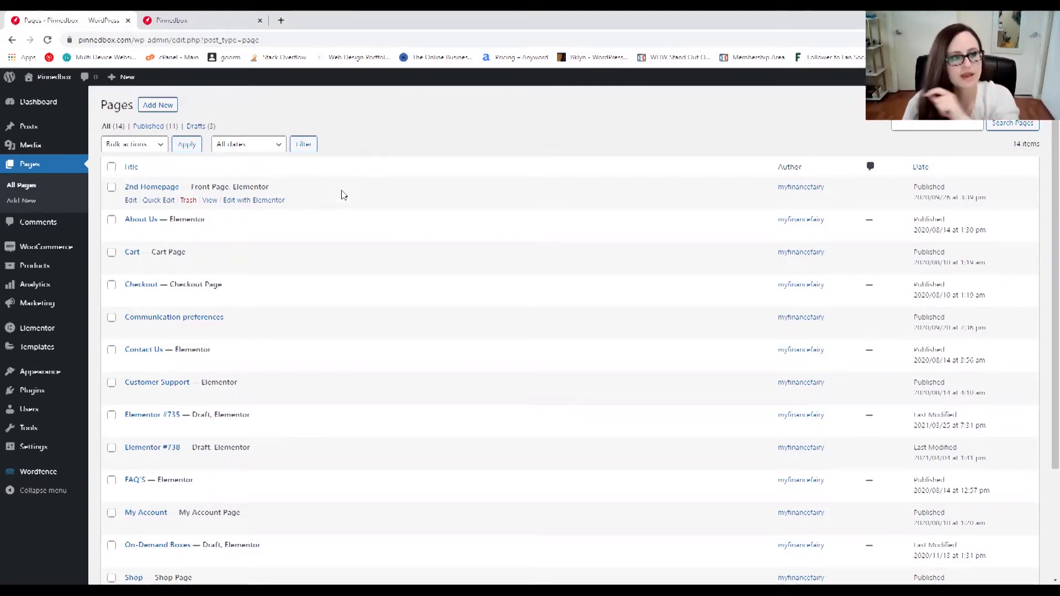
Start a new page, show its title and body paragraph fields, and leave the editor without saving.
{"action": "left_click", "coordinate": [149, 111]}
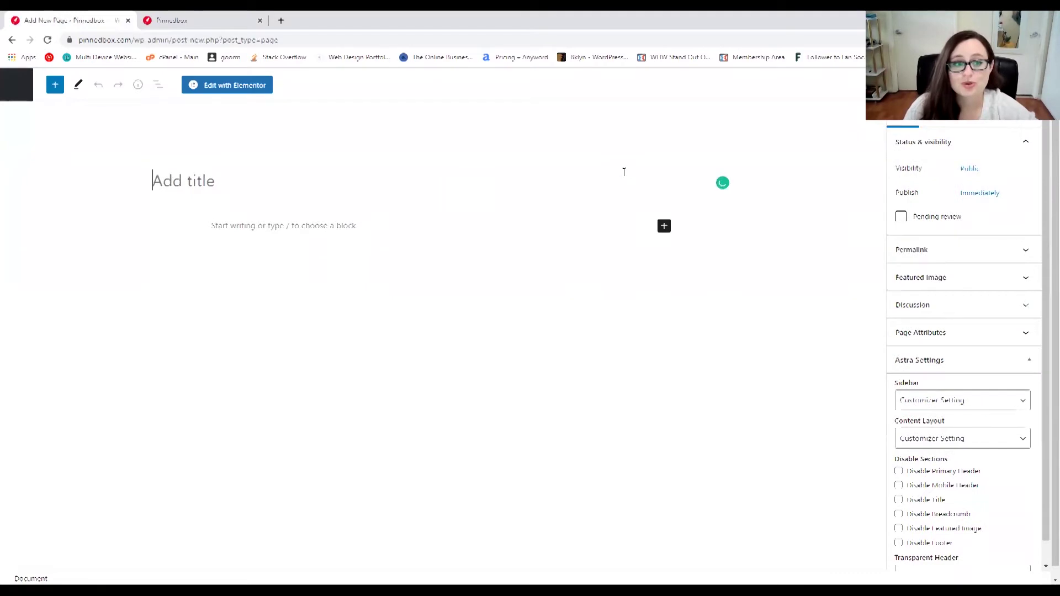
{"action": "left_click", "coordinate": [176, 180]}
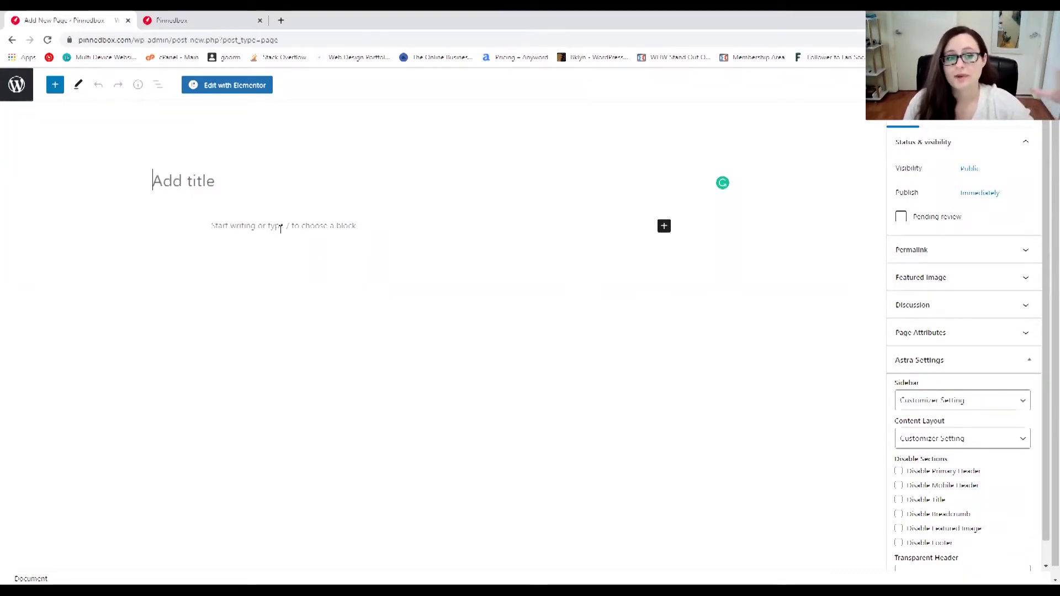
{"action": "left_click", "coordinate": [296, 218]}
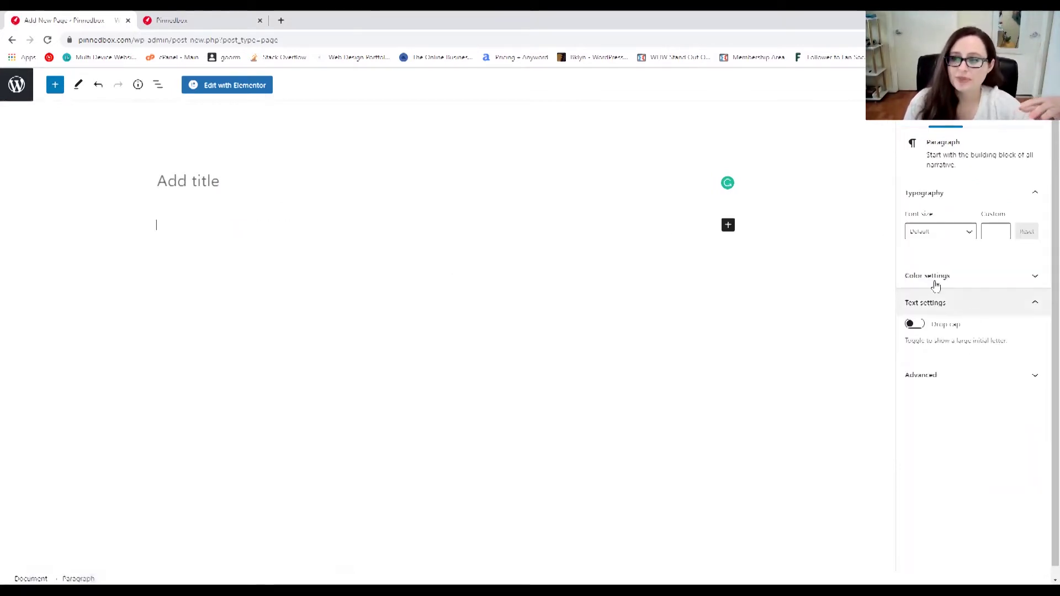
{"action": "left_click", "coordinate": [17, 84]}
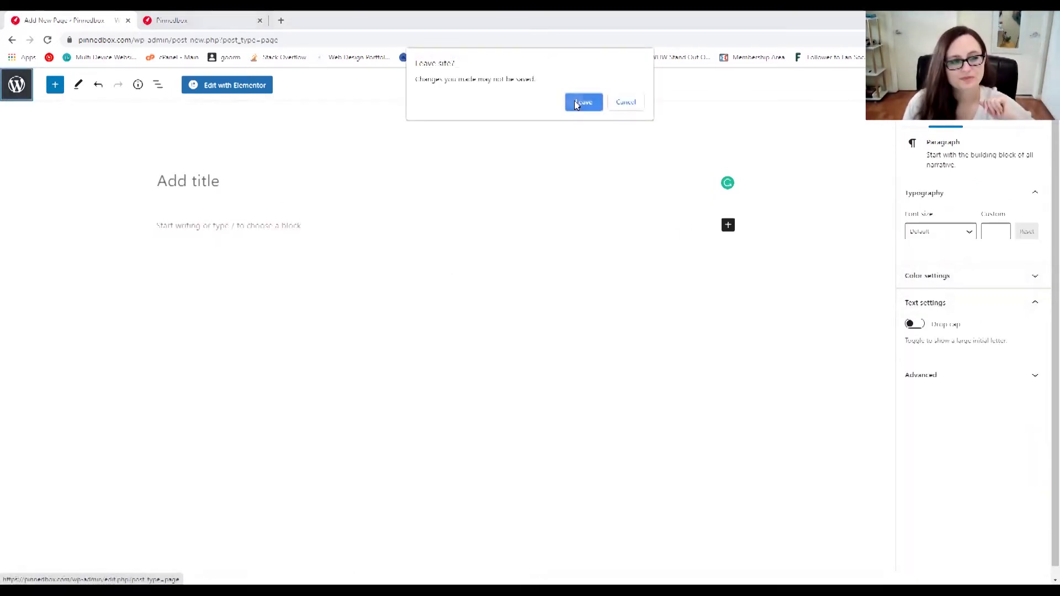
{"action": "key", "text": "Return"}
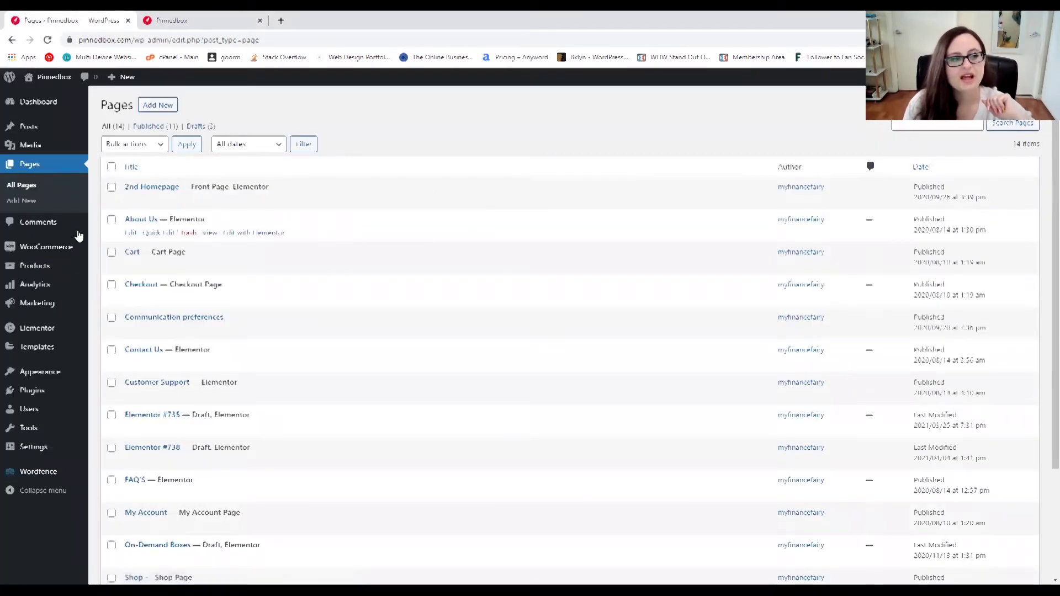
View the site's Comments list, then the WooCommerce home overview and the store's Orders list.
{"action": "left_click", "coordinate": [35, 227]}
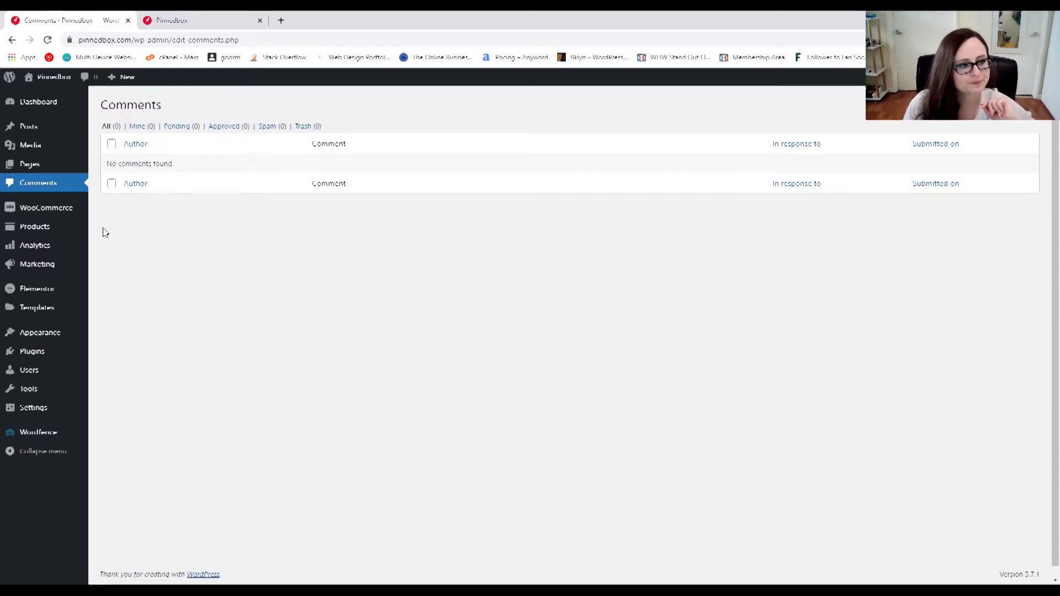
{"action": "mouse_move", "coordinate": [43, 214]}
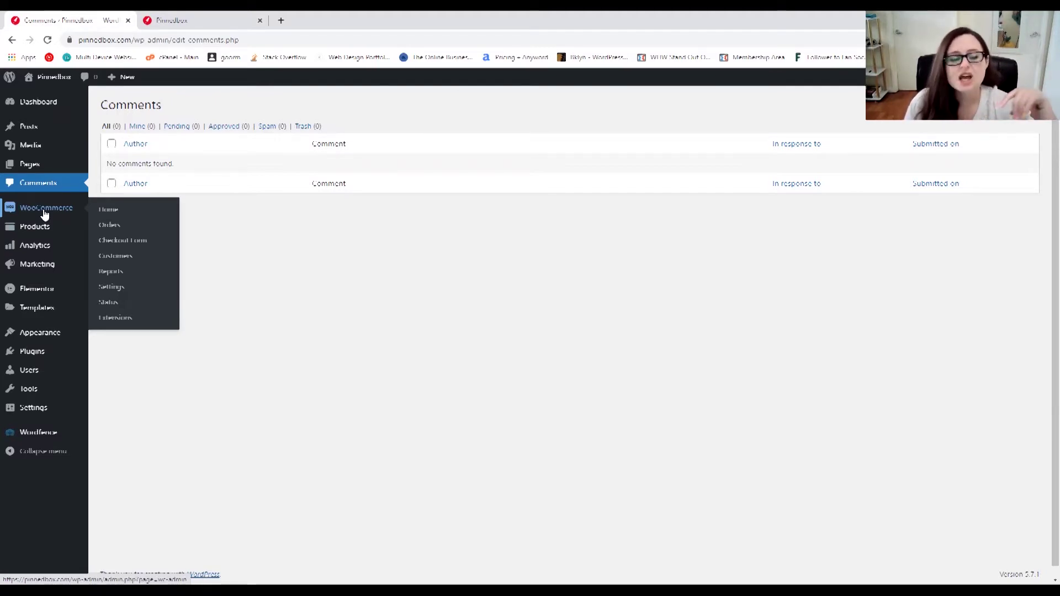
{"action": "left_click", "coordinate": [113, 216]}
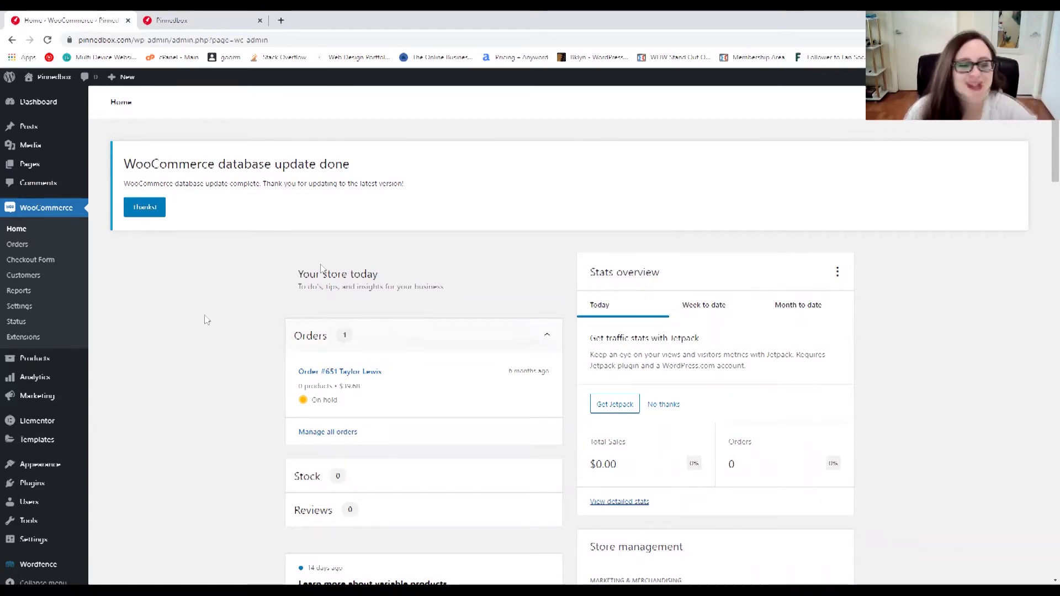
{"action": "left_click", "coordinate": [26, 249]}
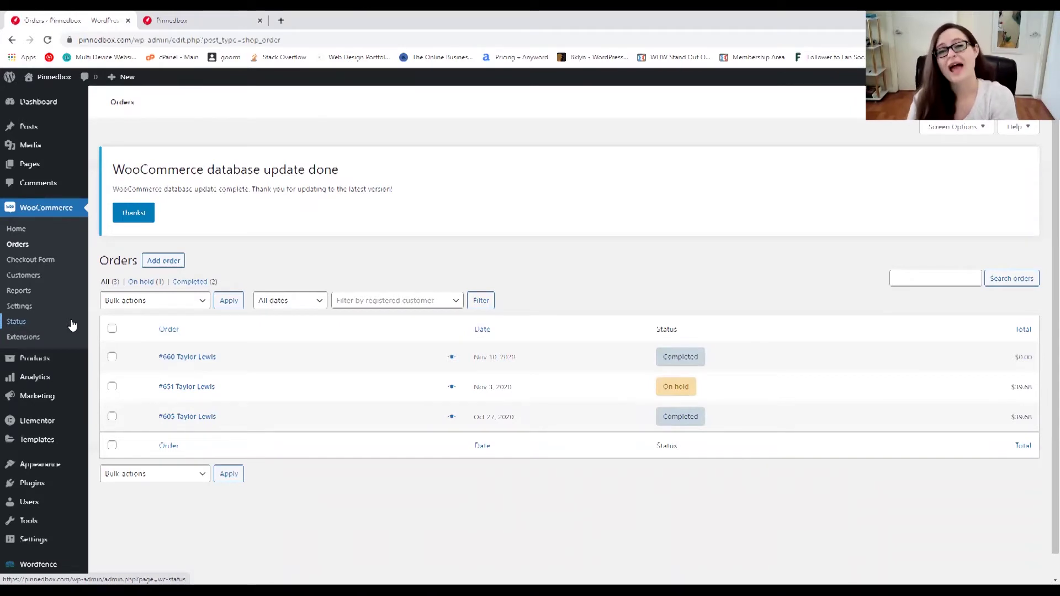
Open the Products list, start a new product, and show the product type options, keeping Simple product.
{"action": "left_click", "coordinate": [27, 360]}
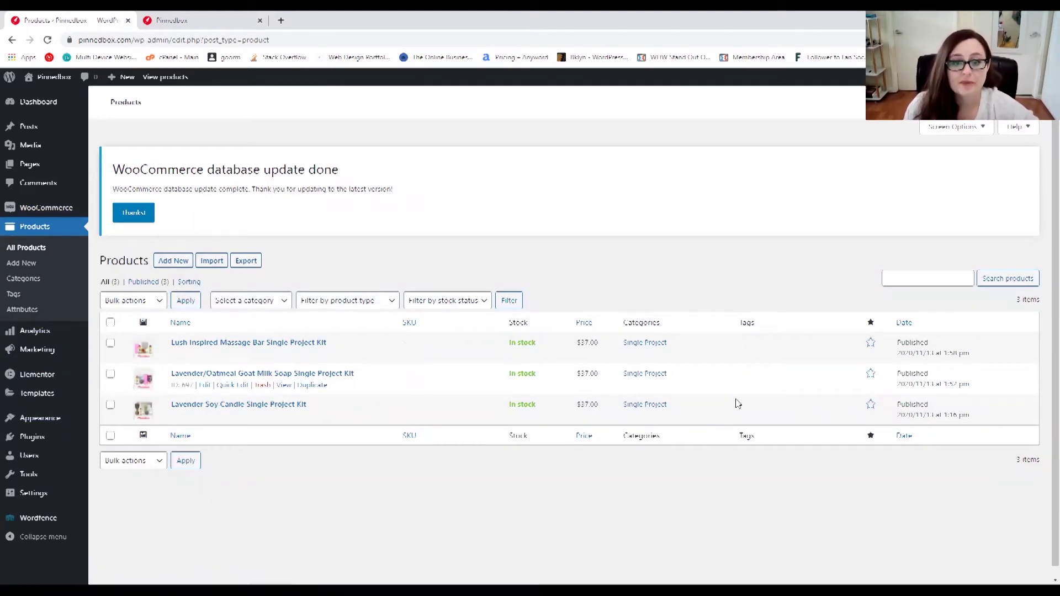
{"action": "left_click", "coordinate": [175, 265]}
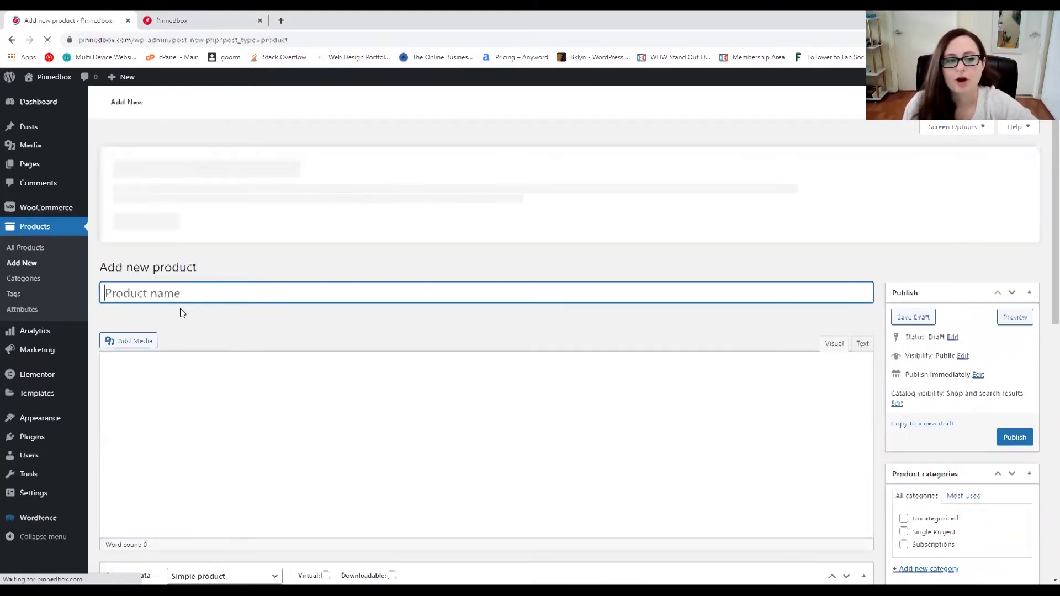
{"action": "scroll", "coordinate": [149, 231], "scroll_direction": "down", "scroll_amount": 2}
{"action": "scroll", "coordinate": [166, 237], "scroll_direction": "down", "scroll_amount": 3}
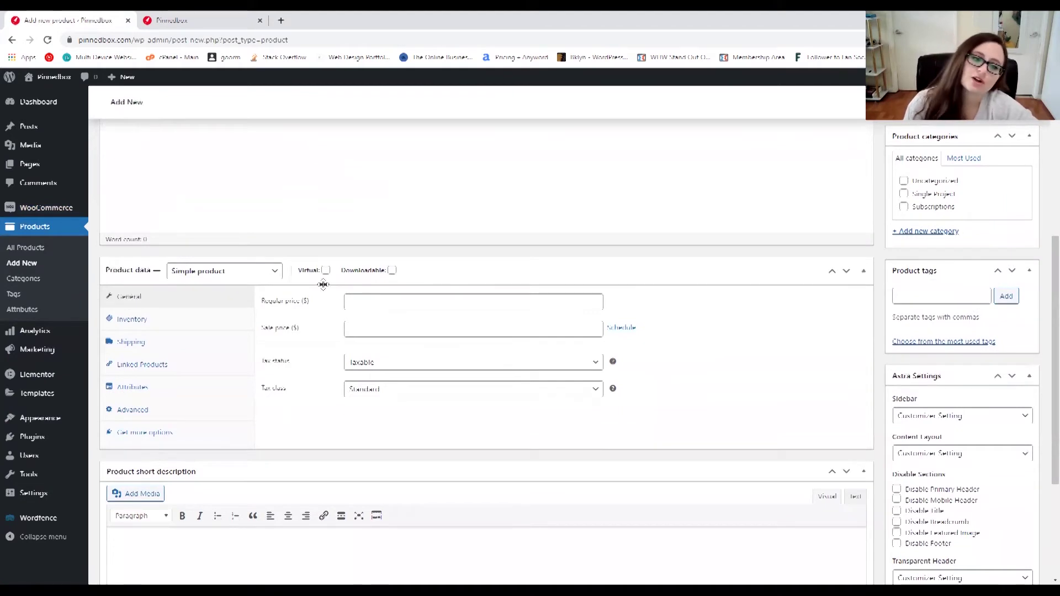
{"action": "left_click", "coordinate": [273, 272]}
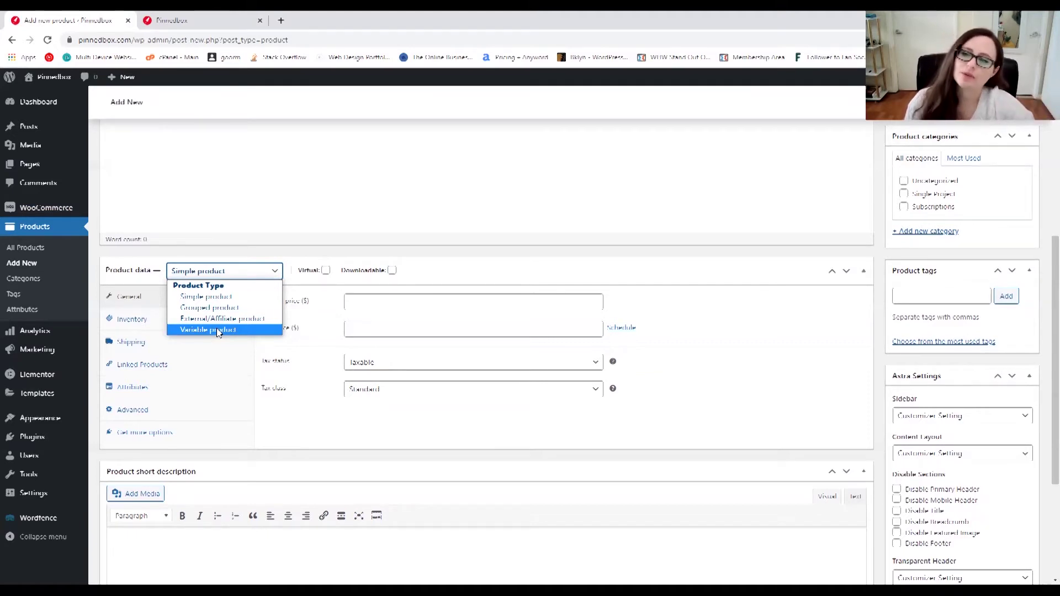
{"action": "left_click", "coordinate": [207, 298]}
{"action": "scroll", "coordinate": [244, 478], "scroll_direction": "down", "scroll_amount": 1}
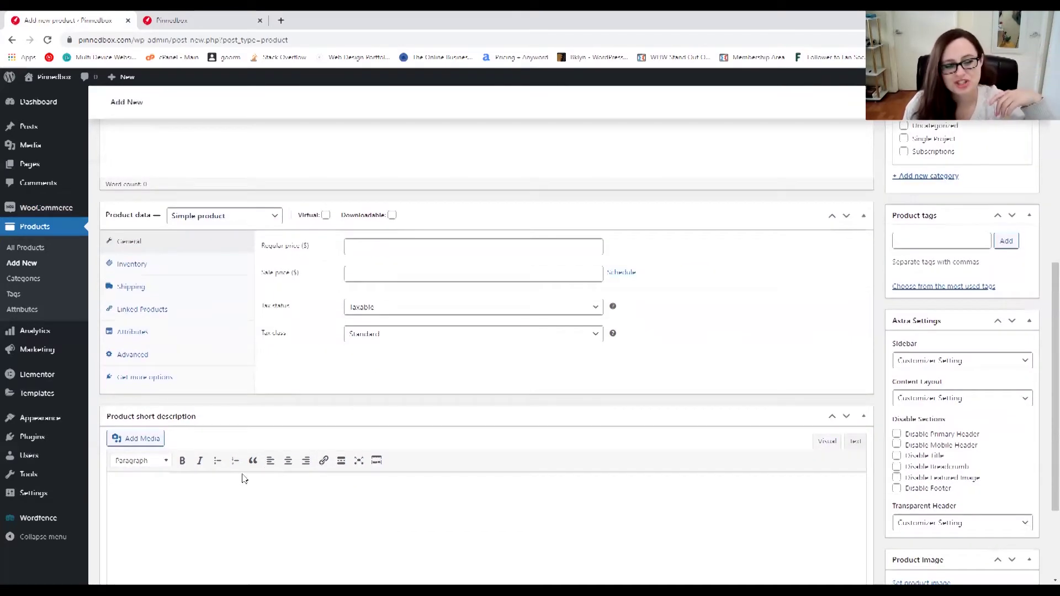
Review the new product form's description, short description, product image, gallery and category sections.
{"action": "scroll", "coordinate": [124, 335], "scroll_direction": "up", "scroll_amount": 6}
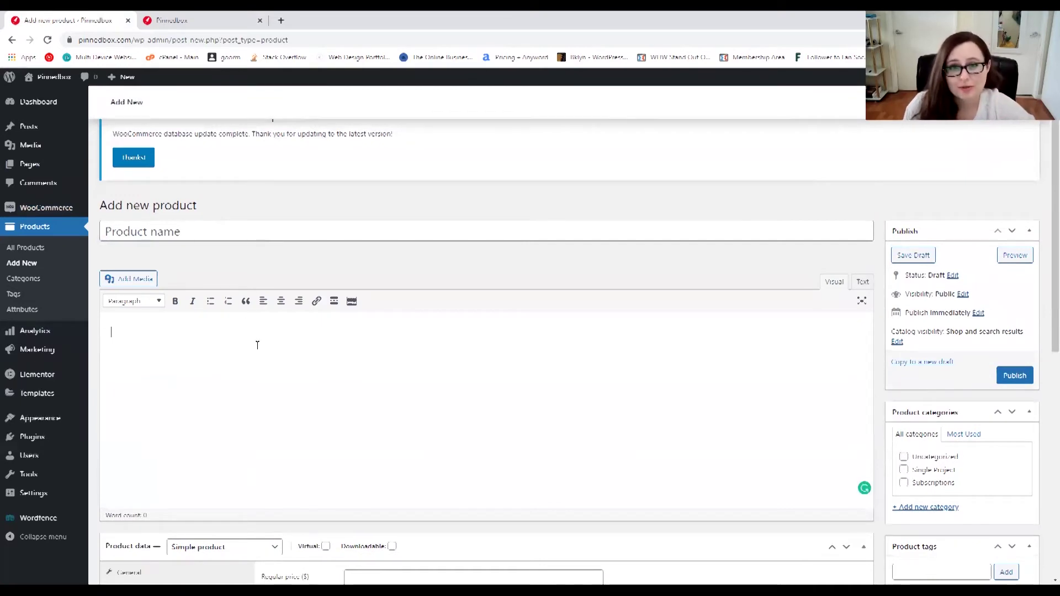
{"action": "scroll", "coordinate": [360, 313], "scroll_direction": "down", "scroll_amount": 2}
{"action": "scroll", "coordinate": [1003, 381], "scroll_direction": "down", "scroll_amount": 6}
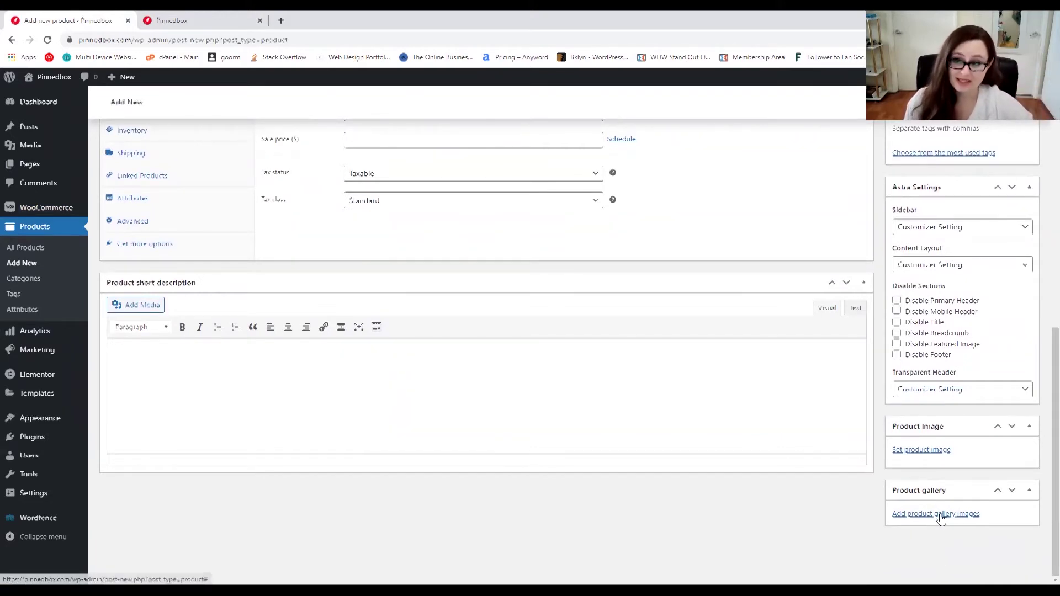
{"action": "scroll", "coordinate": [943, 516], "scroll_direction": "up", "scroll_amount": 5}
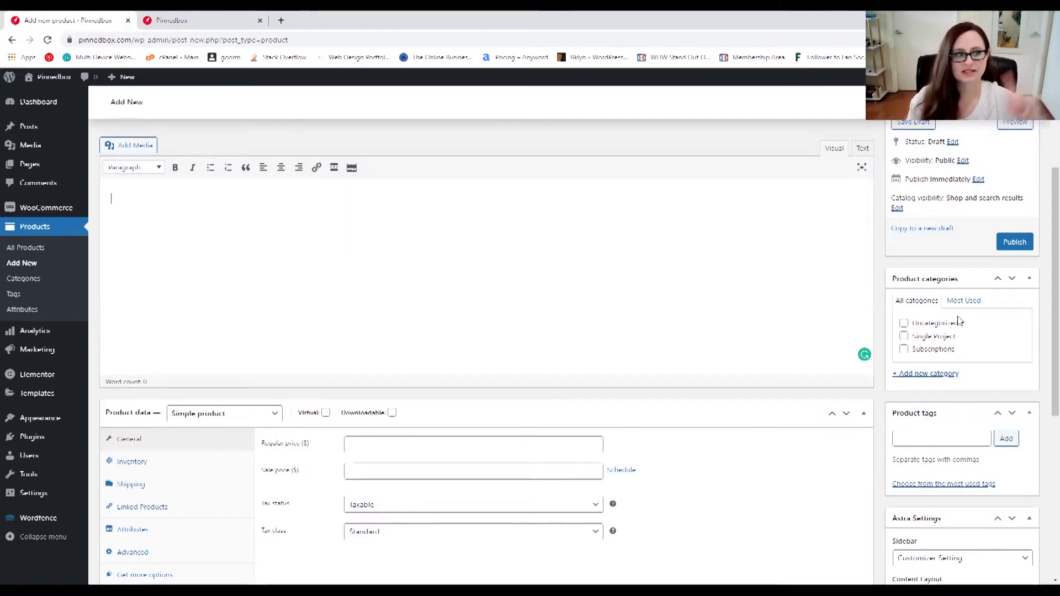
Review the store's Analytics overview with its performance figures and charts, and open the Marketing overview.
{"action": "left_click", "coordinate": [33, 337]}
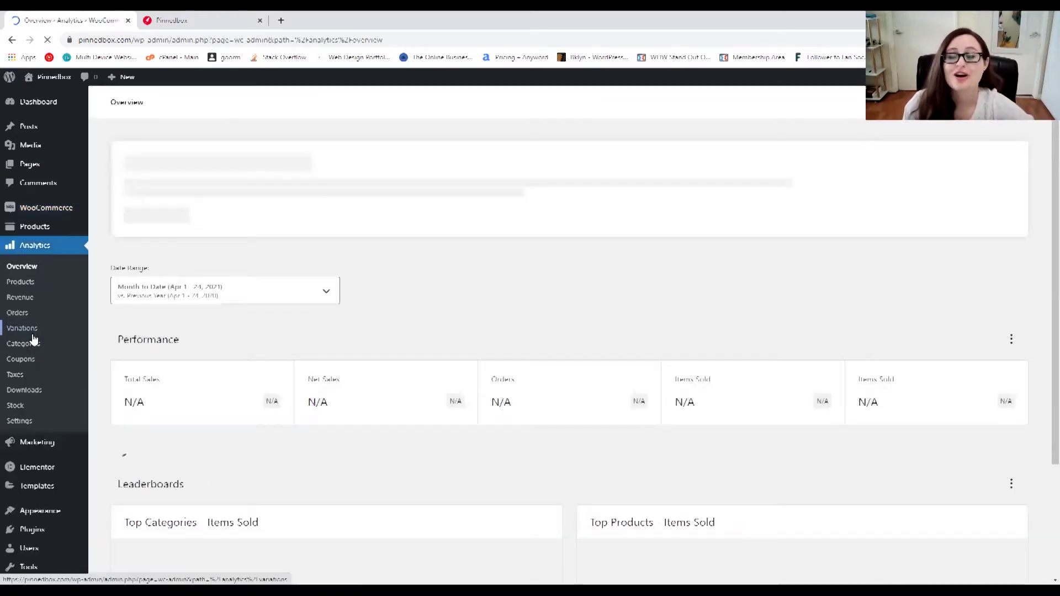
{"action": "scroll", "coordinate": [30, 341], "scroll_direction": "down", "scroll_amount": 2}
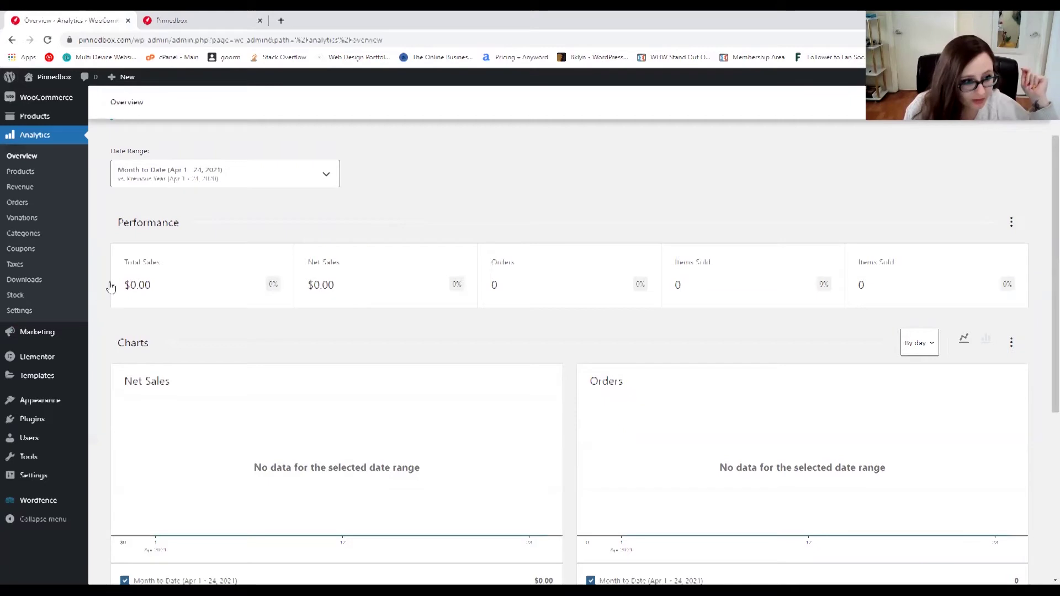
{"action": "left_click", "coordinate": [44, 334]}
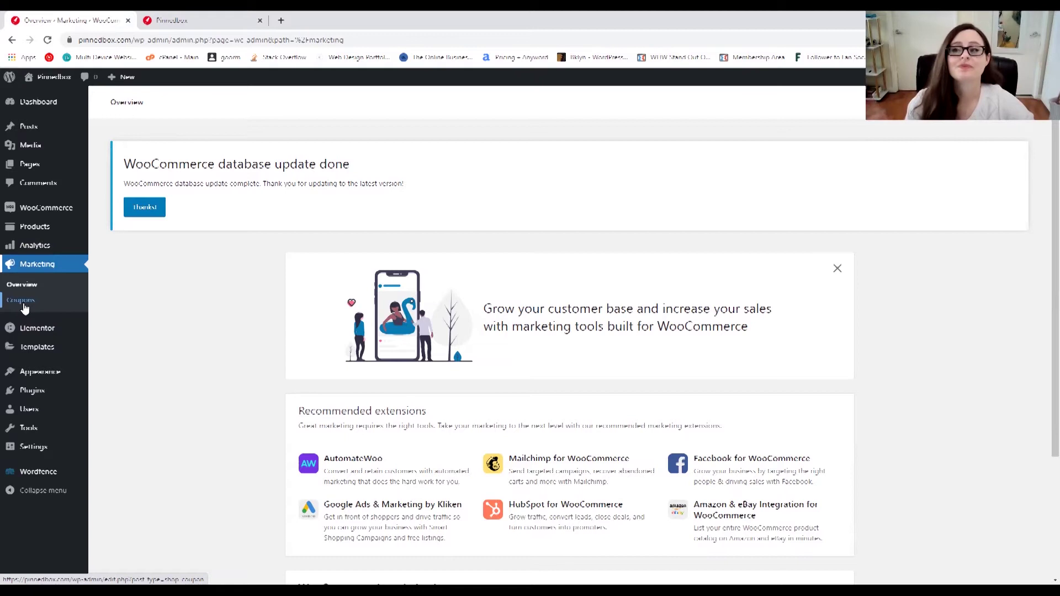
View the installed themes, and search the Add Themes gallery for divi.
{"action": "mouse_move", "coordinate": [34, 327]}
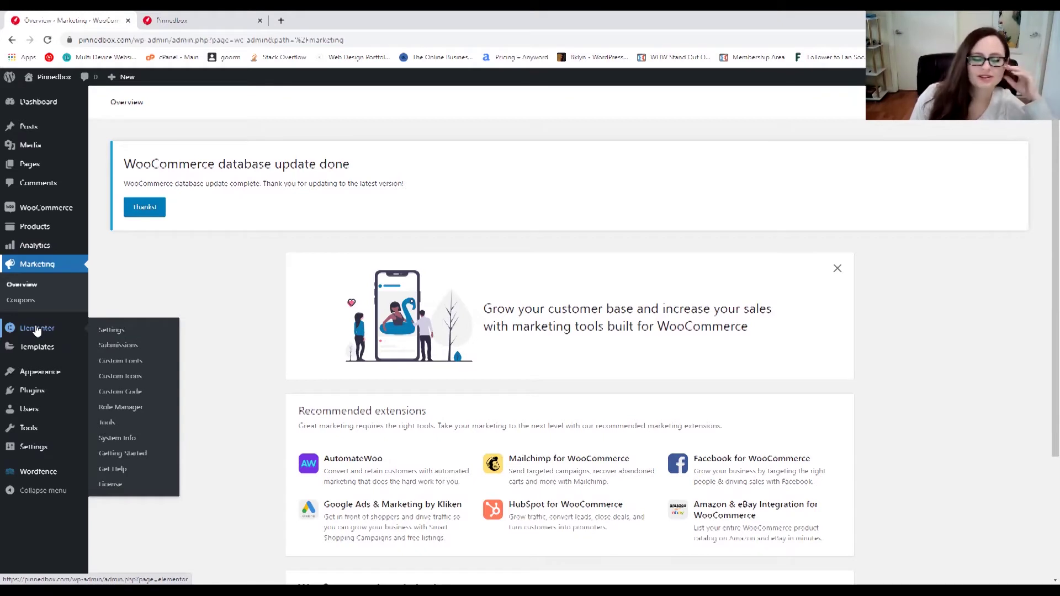
{"action": "mouse_move", "coordinate": [35, 353]}
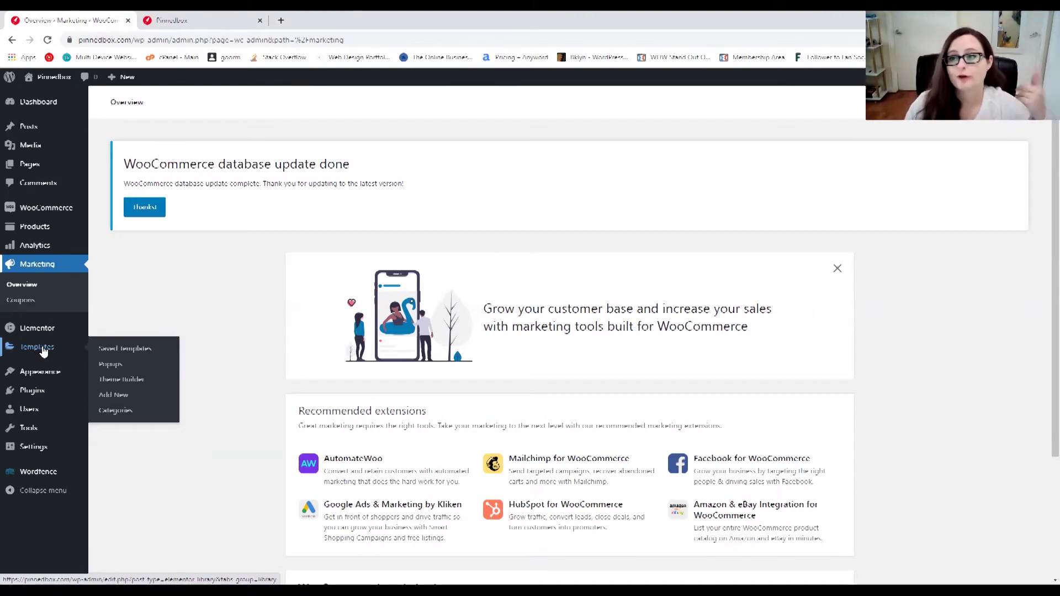
{"action": "mouse_move", "coordinate": [50, 373]}
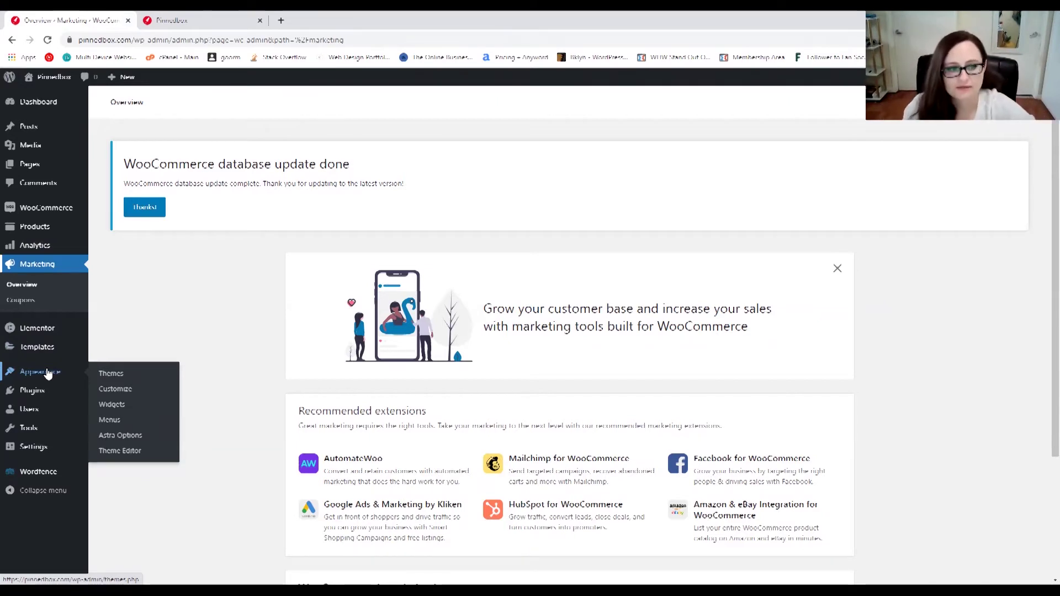
{"action": "left_click", "coordinate": [112, 375]}
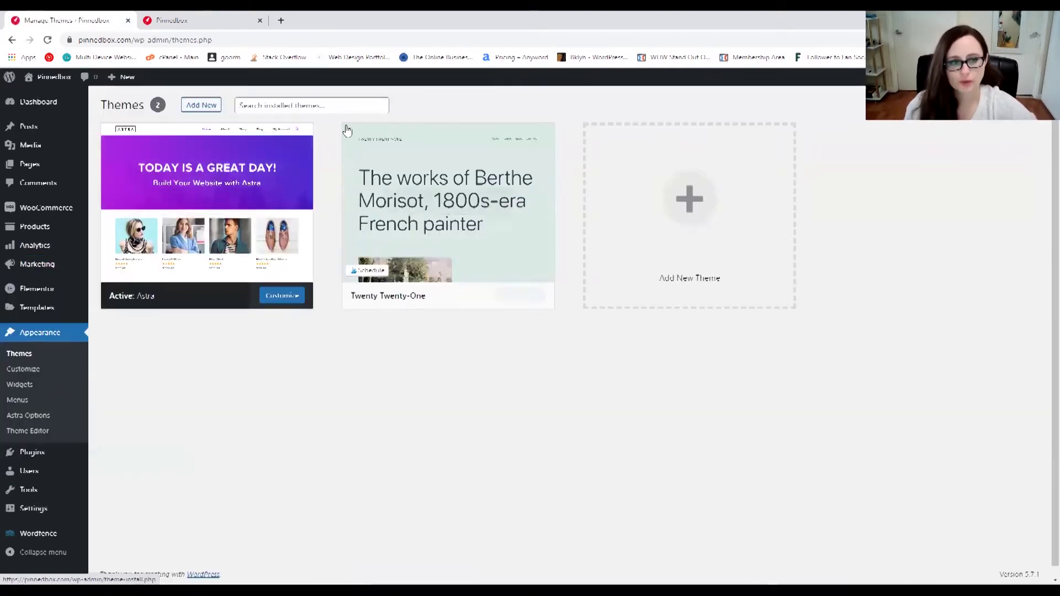
{"action": "left_click", "coordinate": [201, 105]}
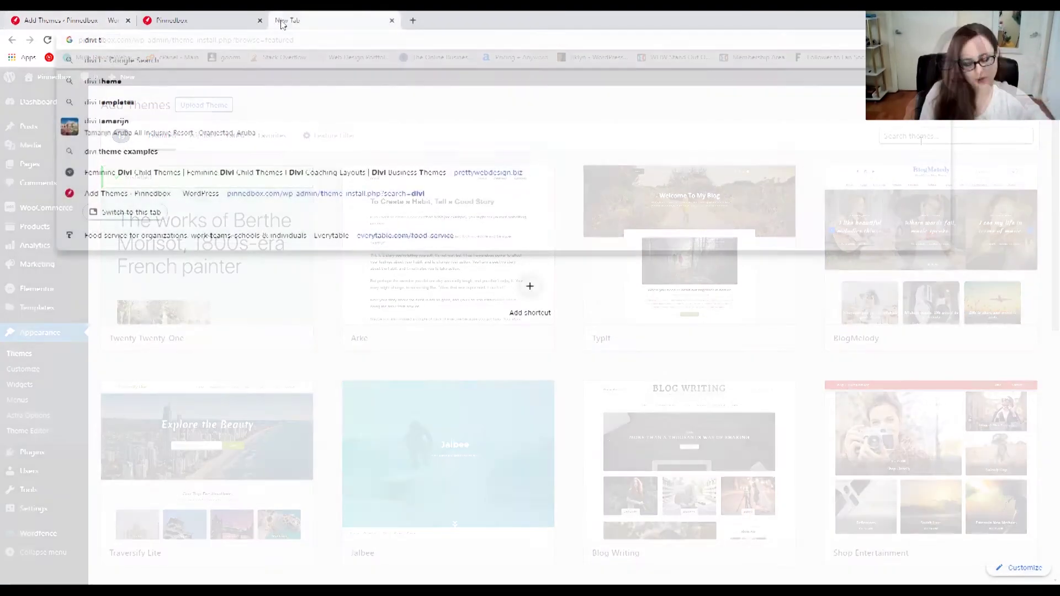
Search the web for "divi theme" in a new browser tab and open the Elegant Themes Divi page.
{"action": "type", "text": "heme"}
{"action": "key", "text": "Return"}
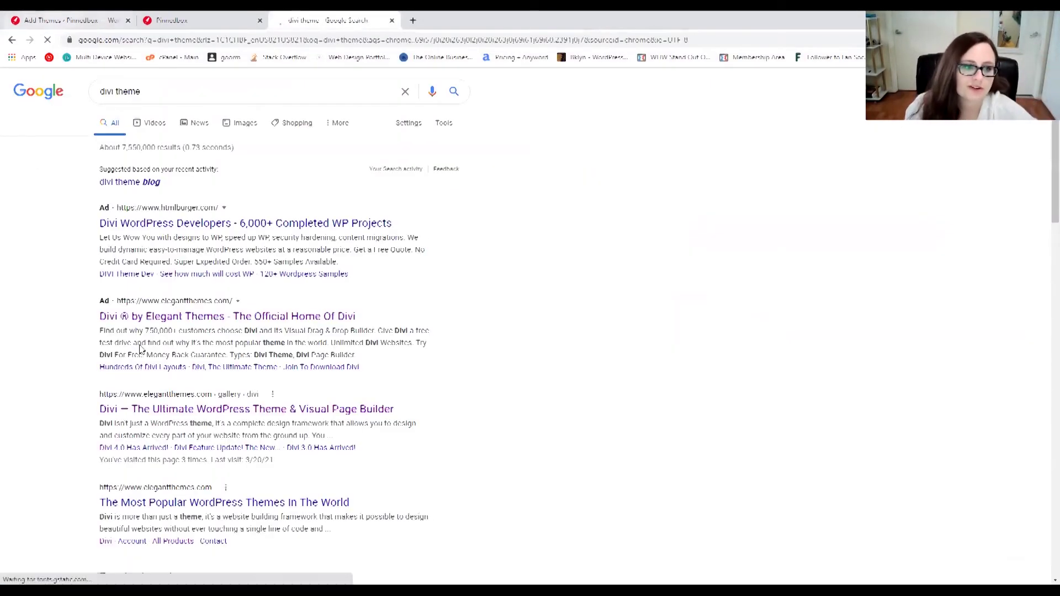
{"action": "scroll", "coordinate": [188, 259], "scroll_direction": "down", "scroll_amount": 1}
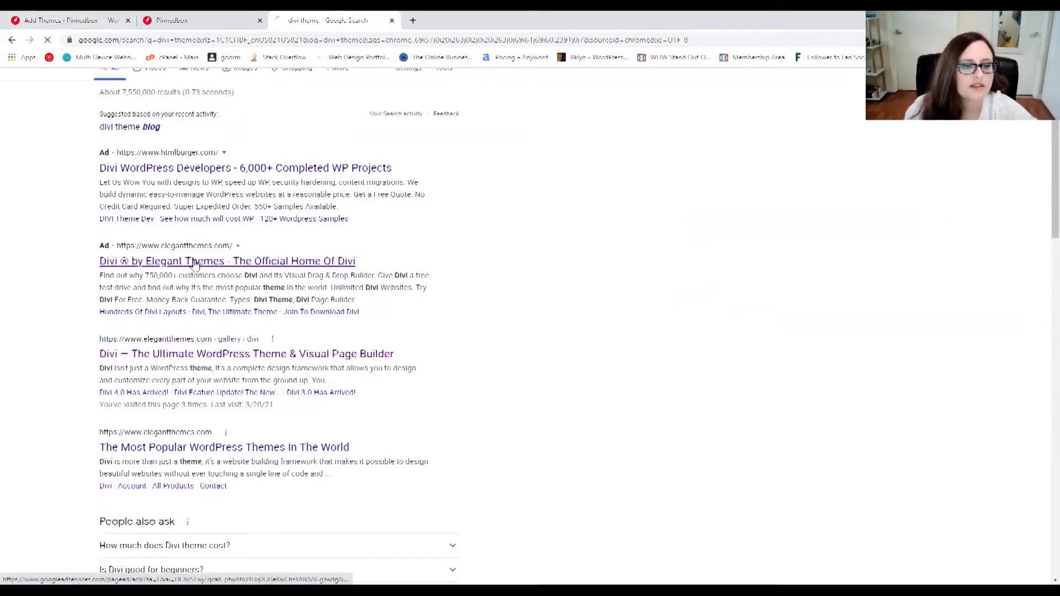
{"action": "left_click", "coordinate": [194, 261]}
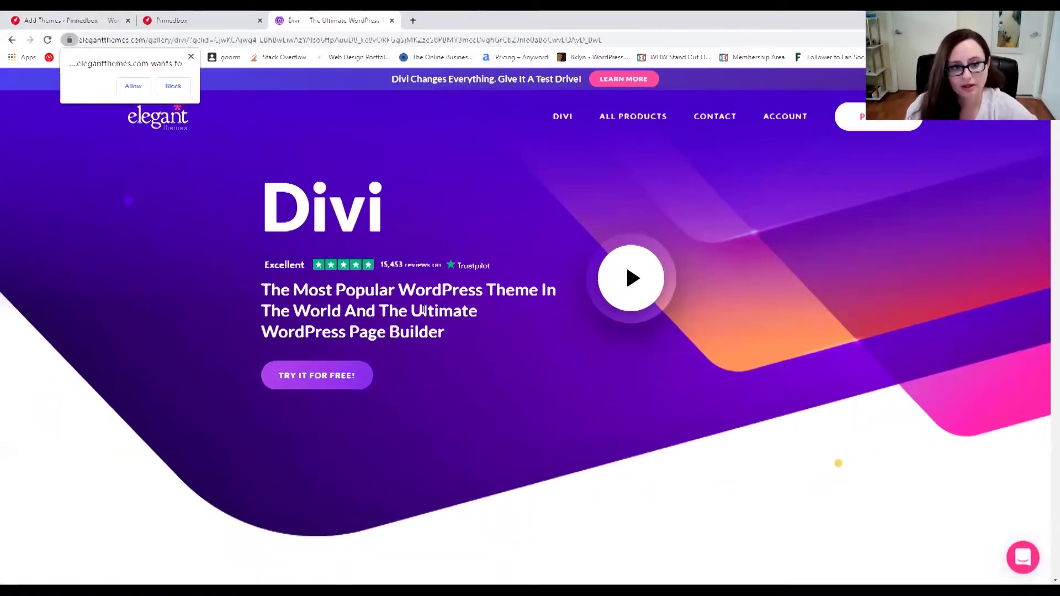
Return to the Pinnedbox dashboard and, in Menus, view all pages and the categories available to add to the About menu.
{"action": "left_click", "coordinate": [76, 22]}
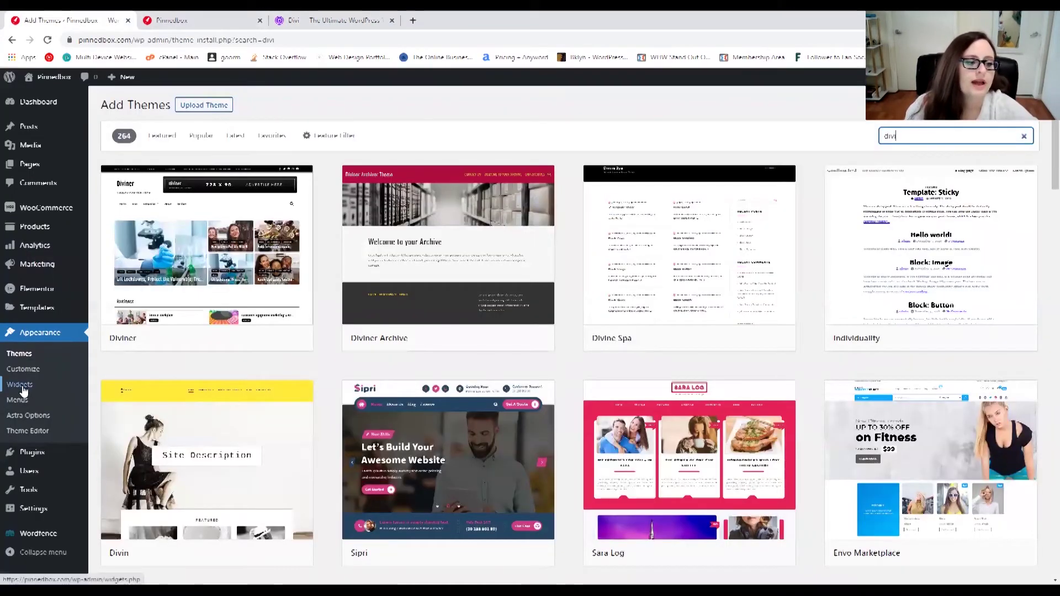
{"action": "left_click", "coordinate": [18, 405]}
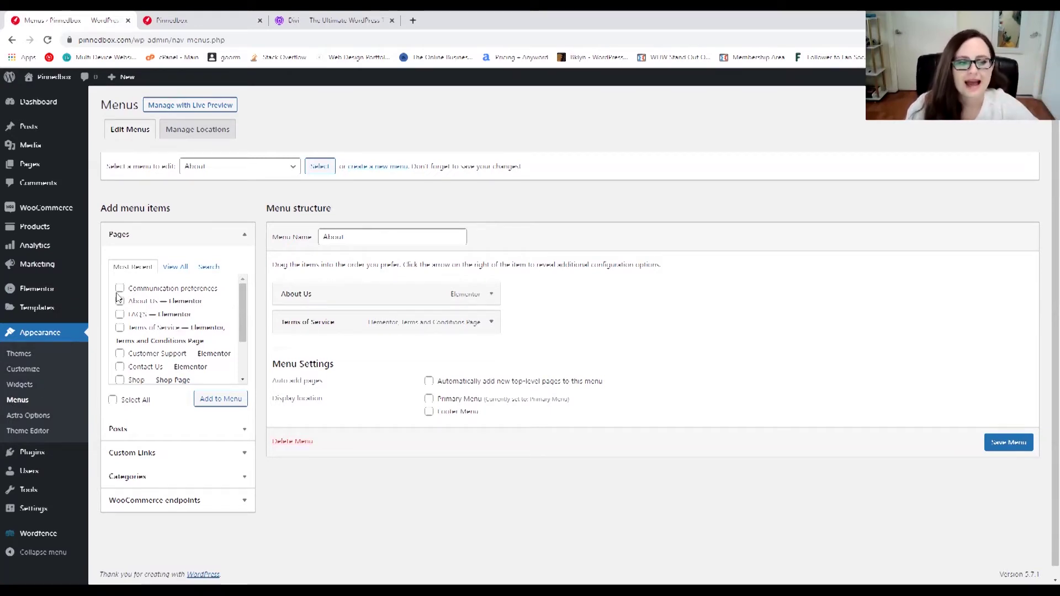
{"action": "left_click", "coordinate": [173, 267]}
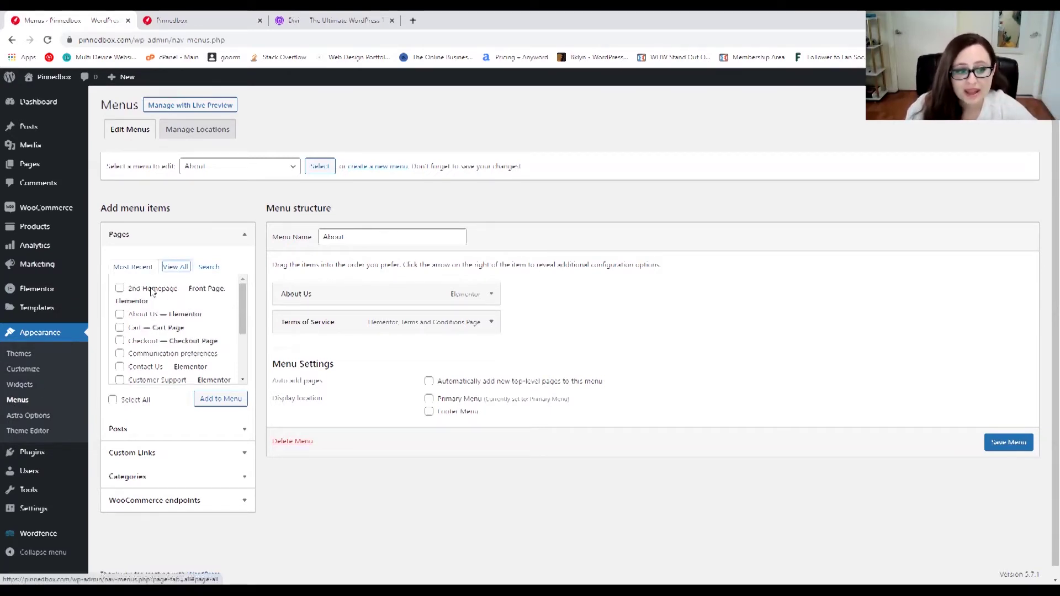
{"action": "left_click", "coordinate": [144, 429]}
{"action": "left_click", "coordinate": [143, 351]}
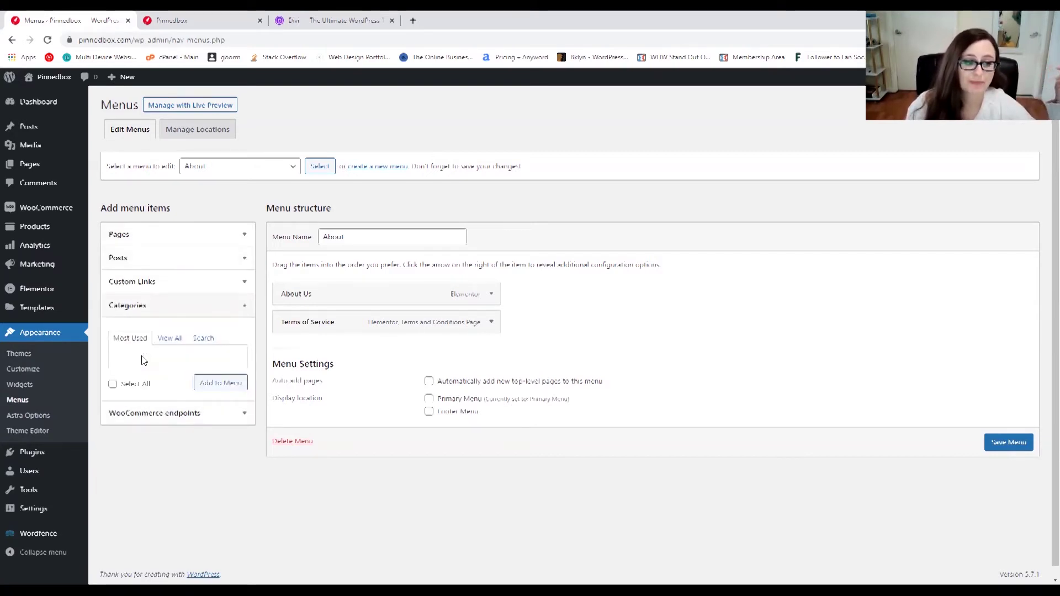
{"action": "left_click", "coordinate": [176, 235]}
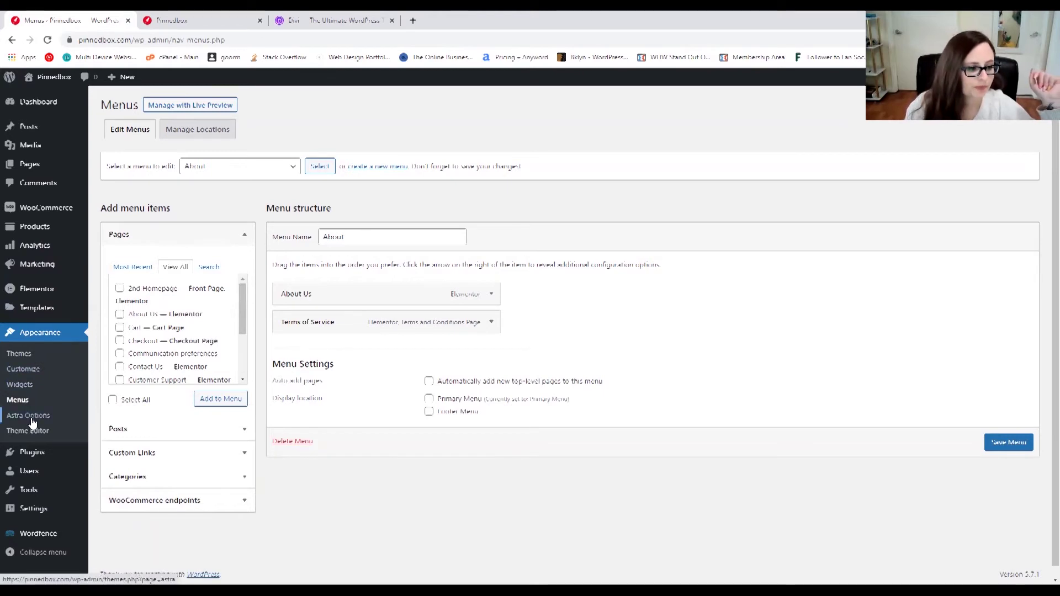
Open the installed Plugins list and review the plugins from Checkout Field Editor for WooCommerce through Wordfence Security.
{"action": "left_click", "coordinate": [37, 452]}
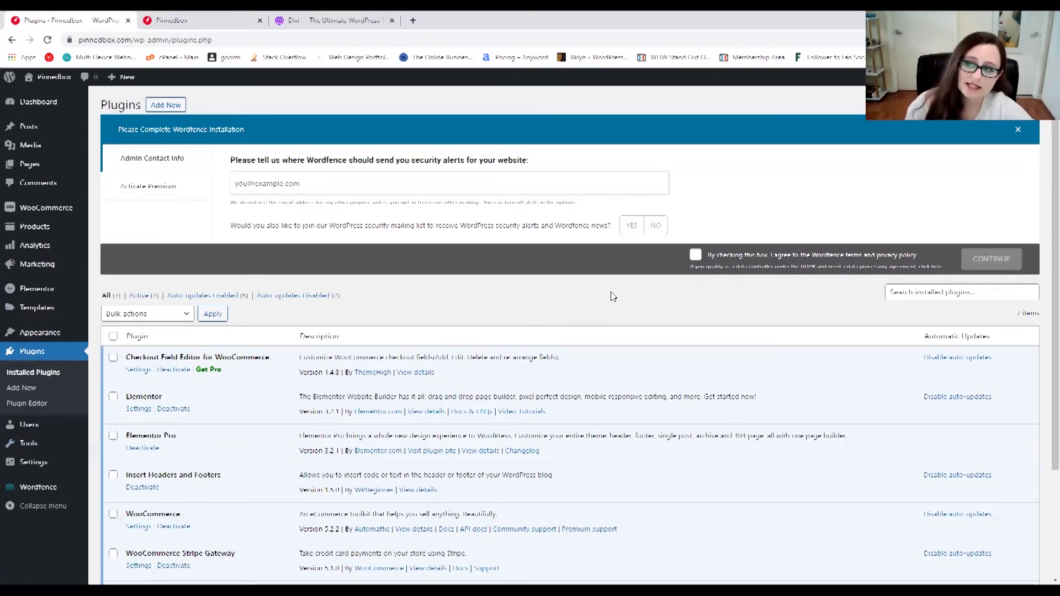
{"action": "scroll", "coordinate": [518, 278], "scroll_direction": "down", "scroll_amount": 1}
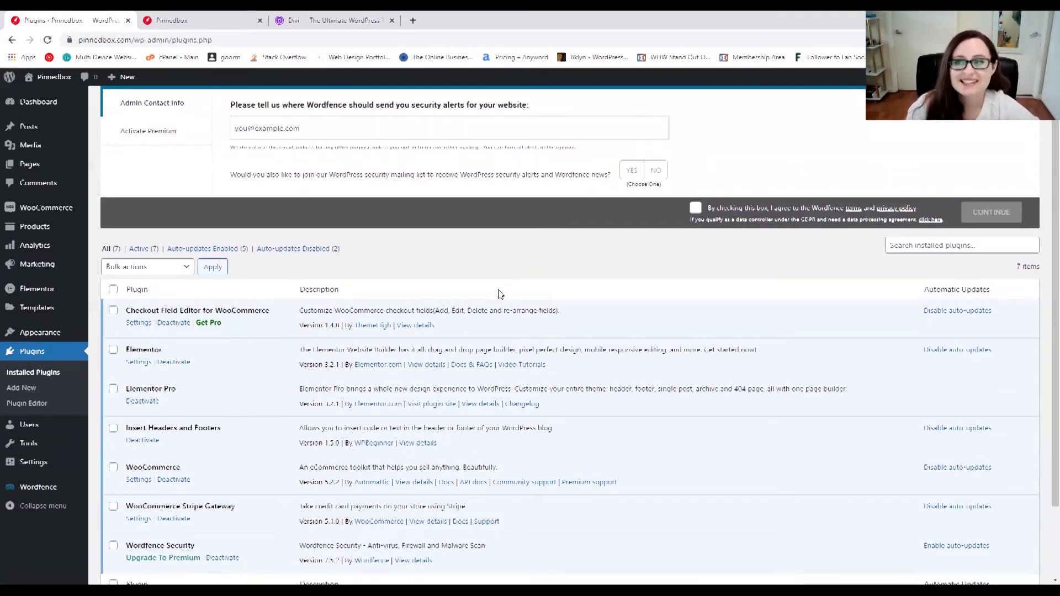
Finish reviewing the installed plugins, and open the Add Plugins gallery to view the popular plugins.
{"action": "scroll", "coordinate": [419, 284], "scroll_direction": "down", "scroll_amount": 1}
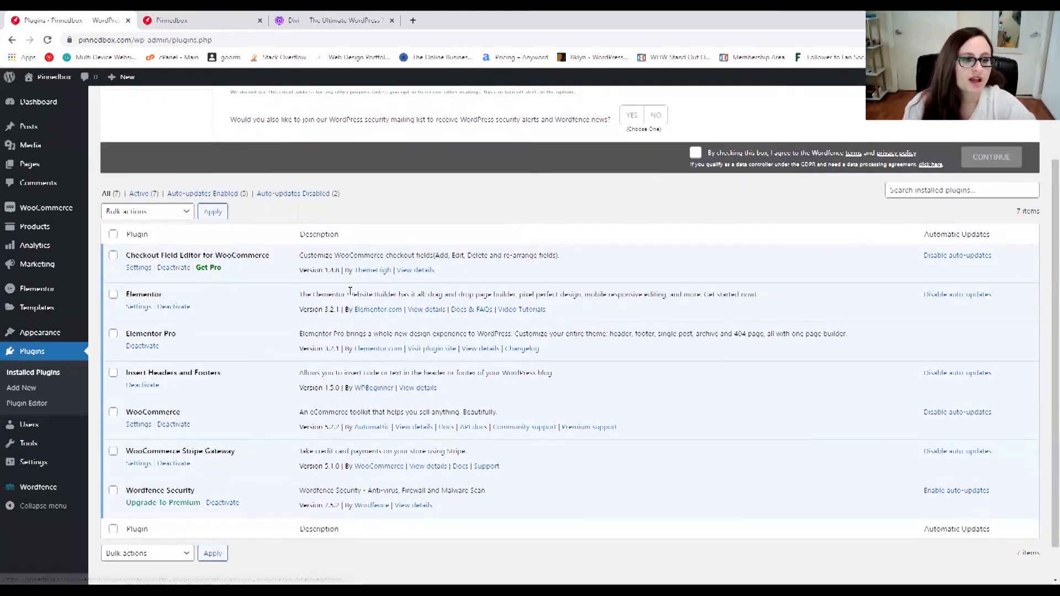
{"action": "scroll", "coordinate": [349, 291], "scroll_direction": "up", "scroll_amount": 2}
{"action": "left_click", "coordinate": [162, 107]}
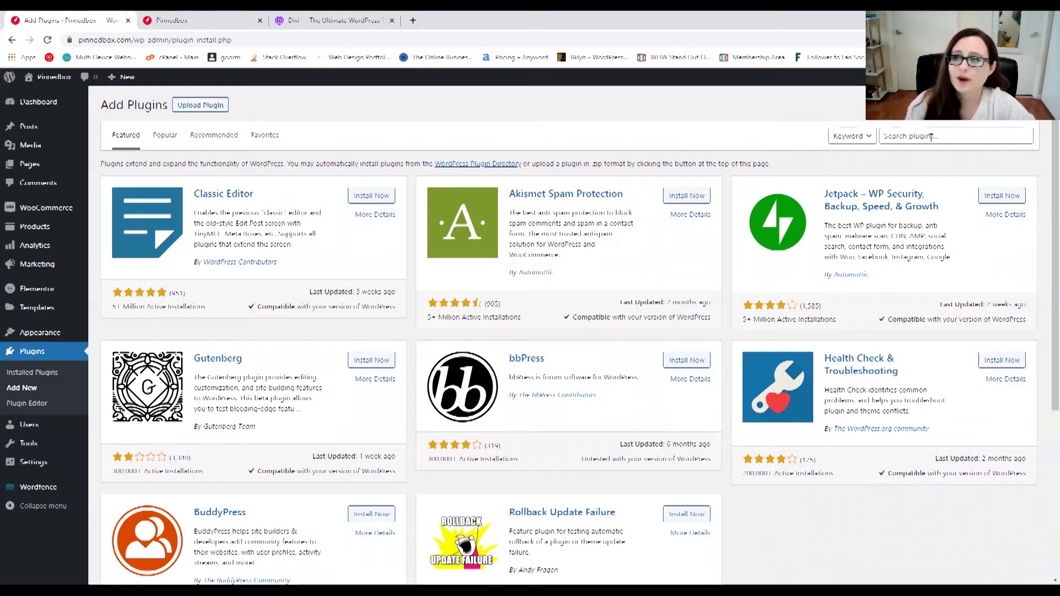
{"action": "left_click", "coordinate": [164, 139]}
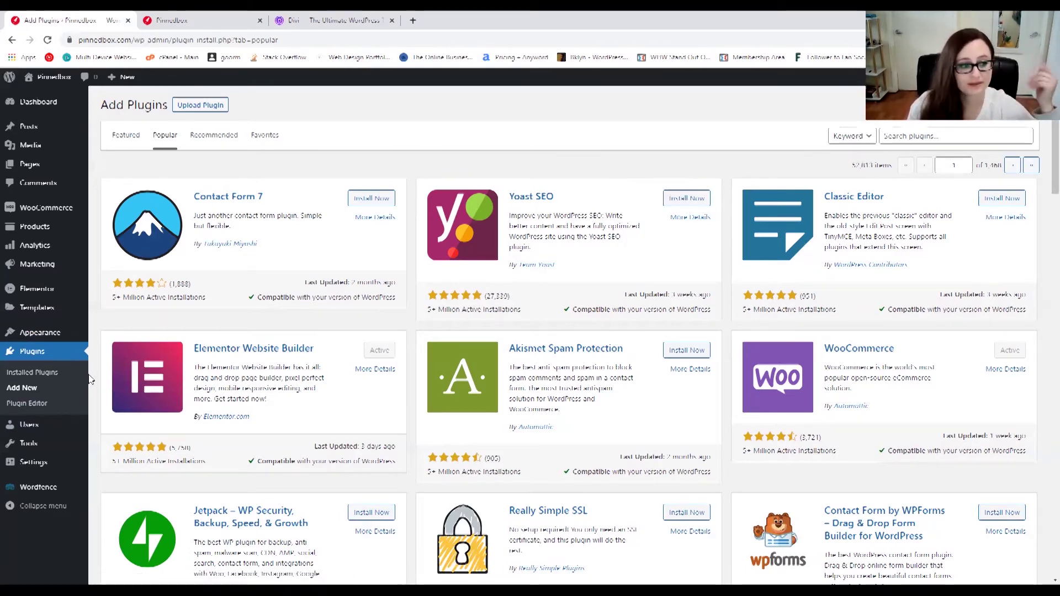
Open the list of all users and review the Administrator, Customer and Subscriber roles assigned to the accounts.
{"action": "left_click", "coordinate": [49, 431]}
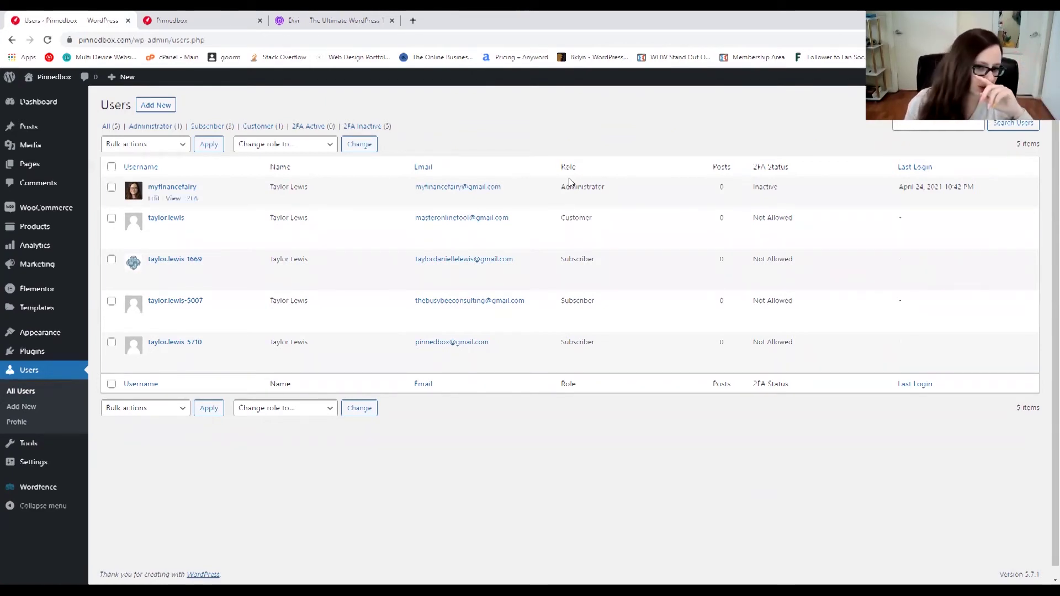
{"action": "left_click_drag", "start_coordinate": [614, 344], "coordinate": [546, 341]}
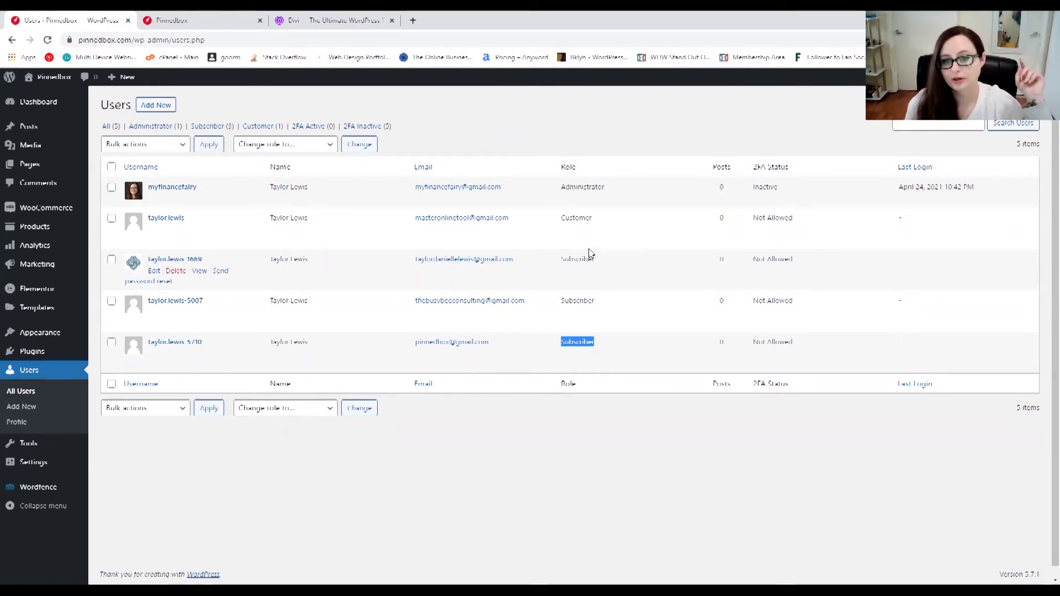
{"action": "left_click_drag", "start_coordinate": [592, 220], "coordinate": [630, 189]}
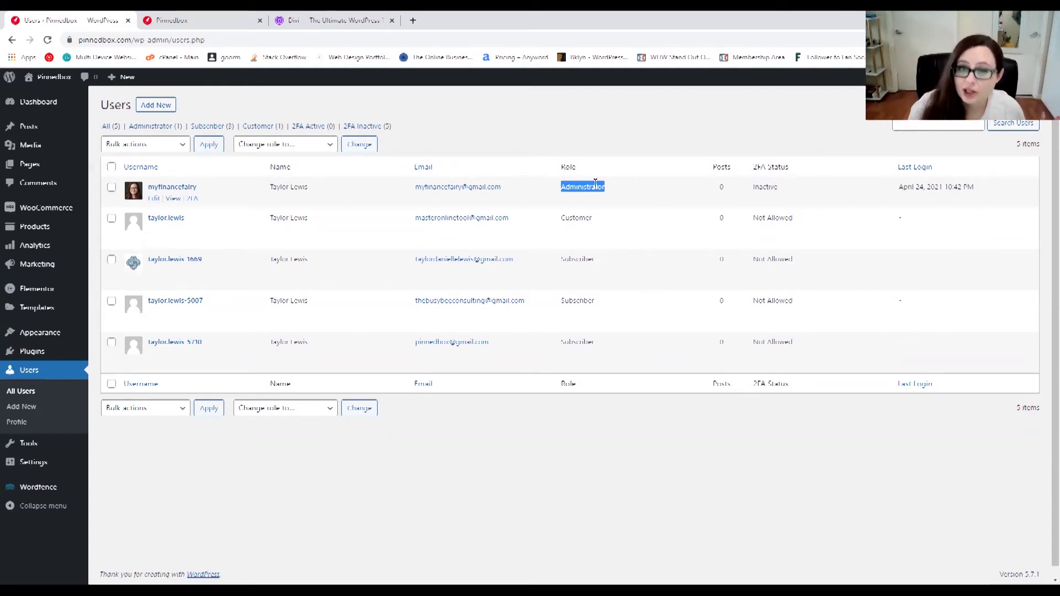
{"action": "left_click_drag", "start_coordinate": [593, 218], "coordinate": [561, 218]}
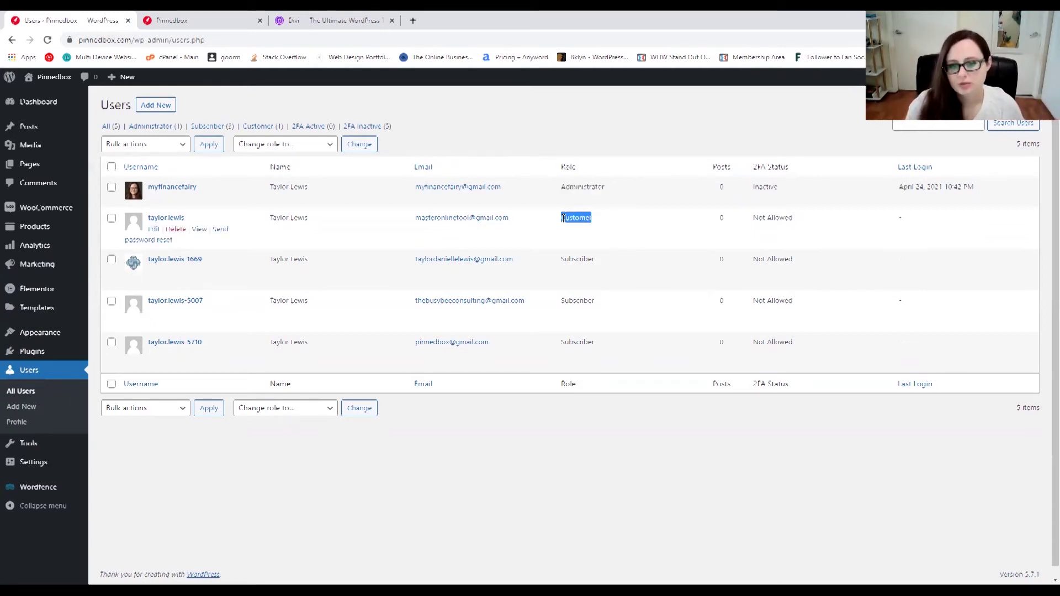
{"action": "left_click", "coordinate": [596, 268]}
{"action": "left_click_drag", "start_coordinate": [596, 268], "coordinate": [559, 267]}
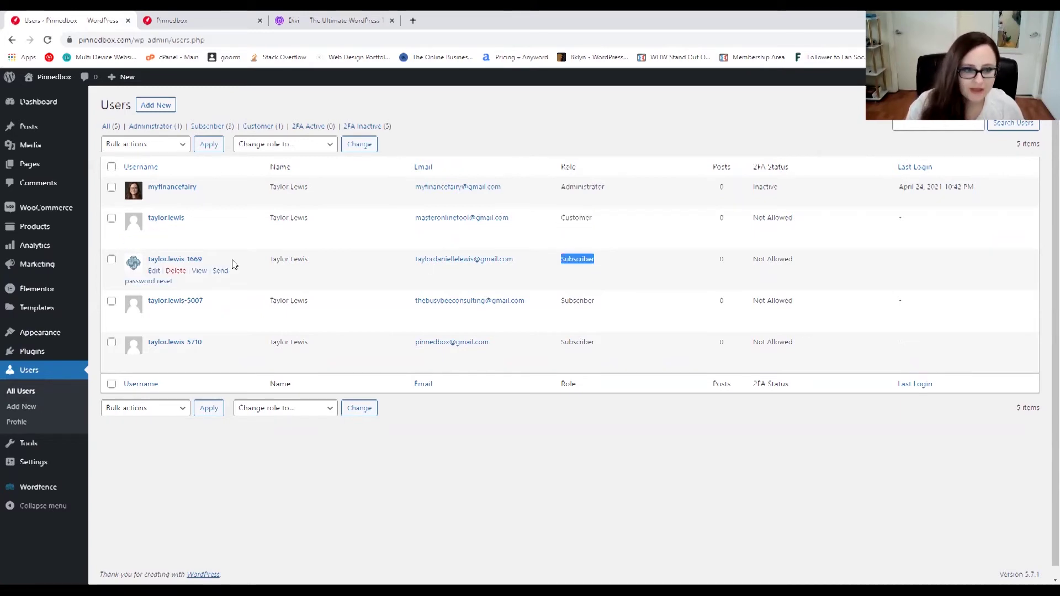
{"action": "left_click", "coordinate": [413, 22]}
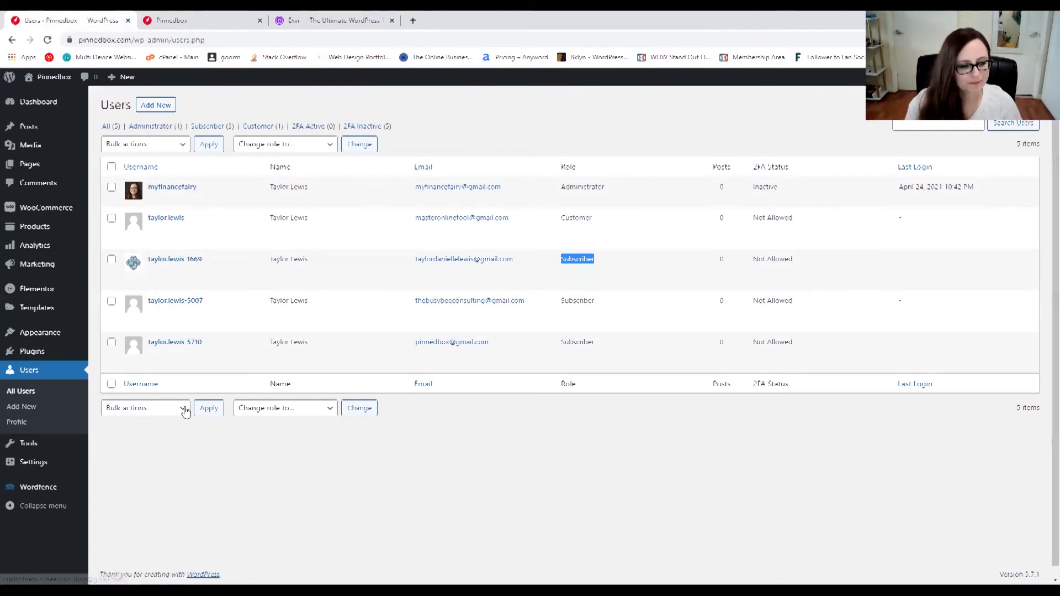
Look over the available Tools options and open the General Settings page.
{"action": "mouse_move", "coordinate": [38, 446]}
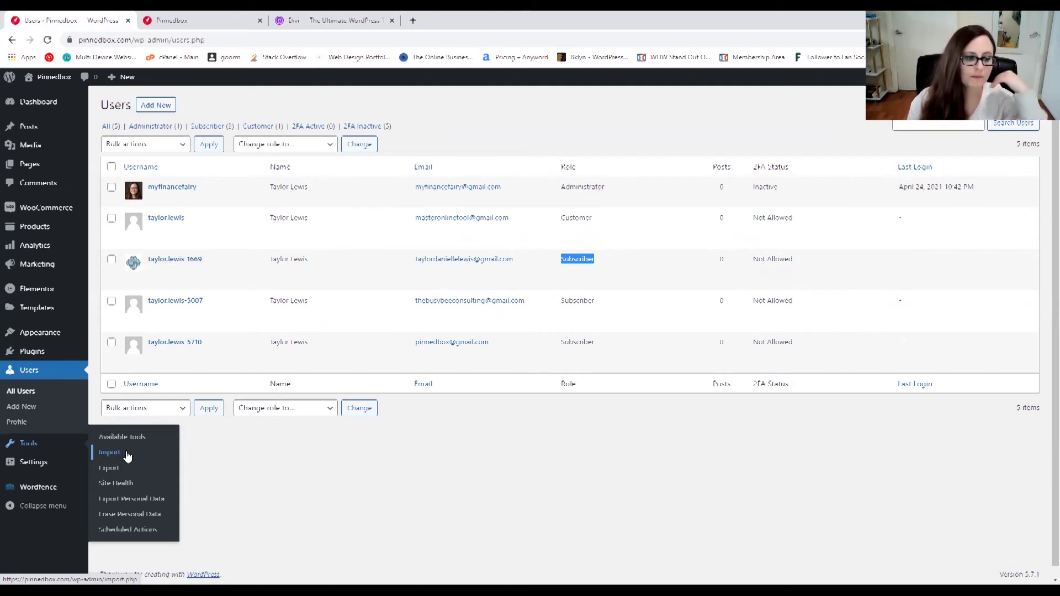
{"action": "mouse_move", "coordinate": [48, 470]}
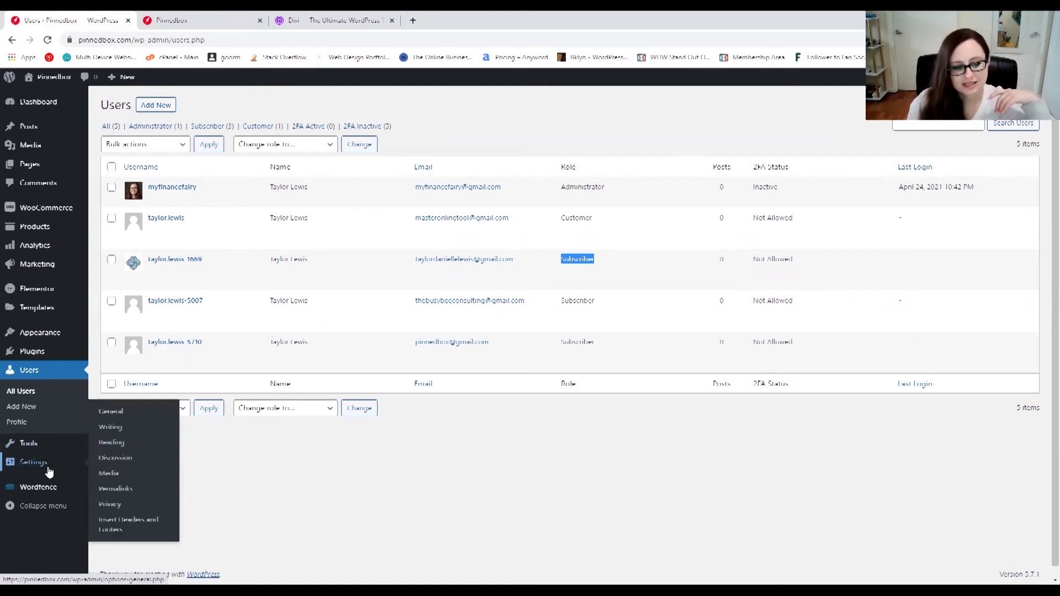
{"action": "left_click", "coordinate": [43, 469]}
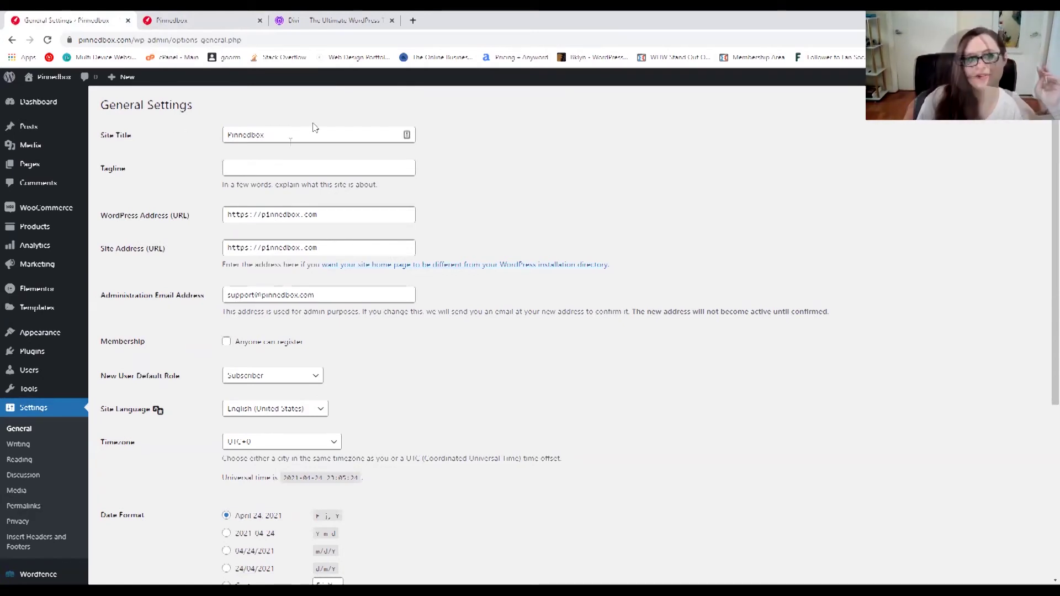
{"action": "left_click", "coordinate": [263, 167]}
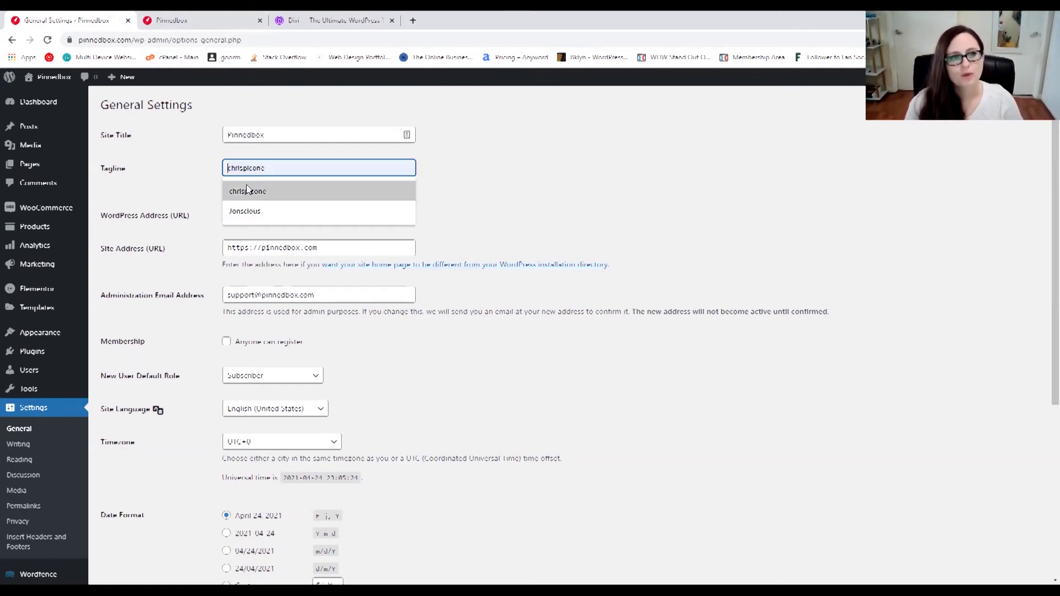
{"action": "left_click", "coordinate": [246, 188]}
{"action": "left_click_drag", "start_coordinate": [299, 166], "coordinate": [193, 168]}
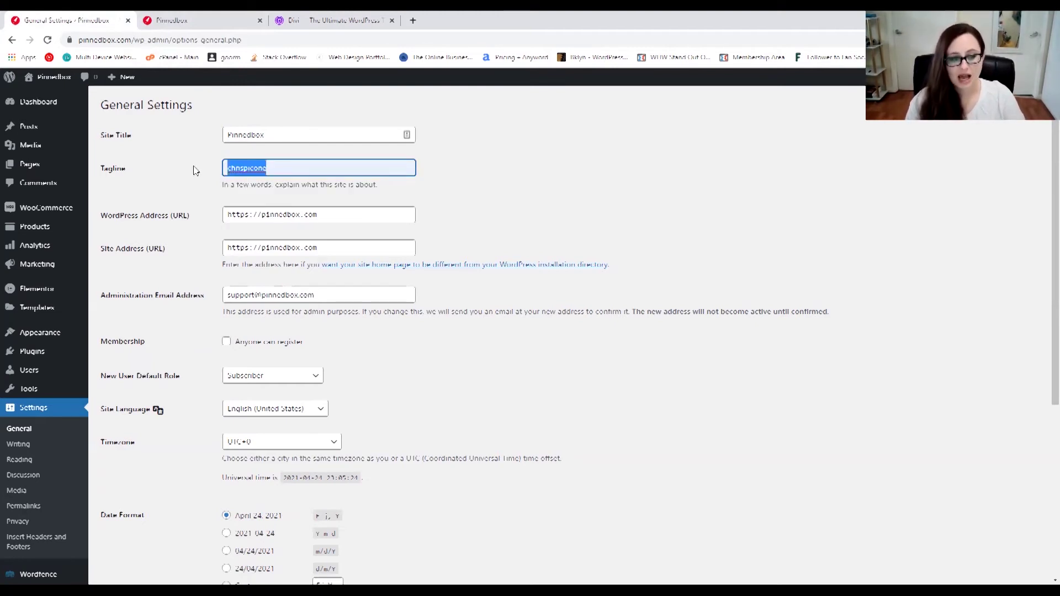
{"action": "key", "text": "BackSpace"}
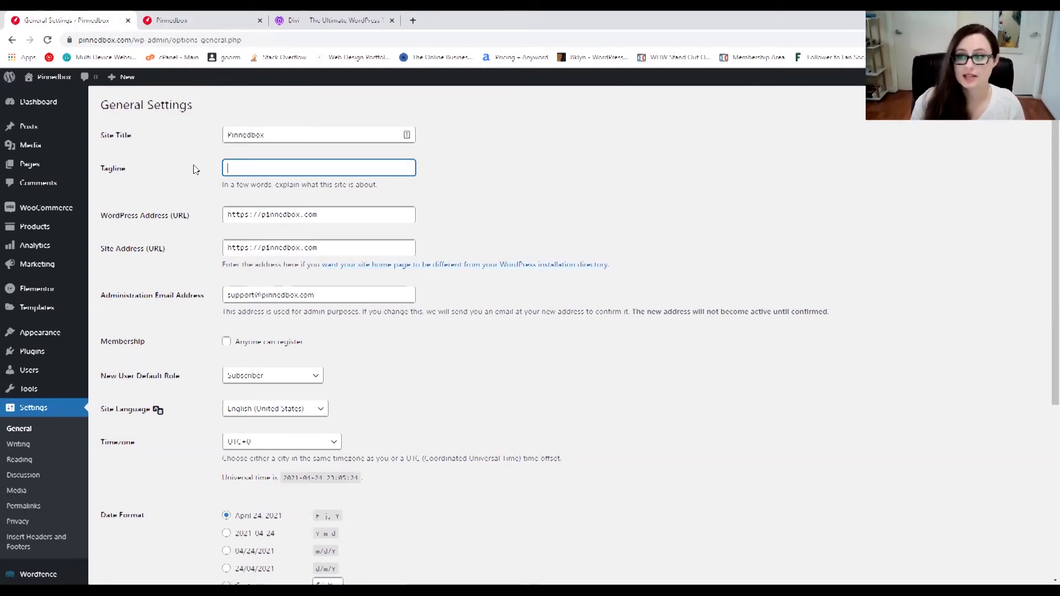
Compare the titles of the open Divi and Pinnedbox tabs, and review the General Settings from Tagline down to Week Starts On.
{"action": "left_click", "coordinate": [317, 29]}
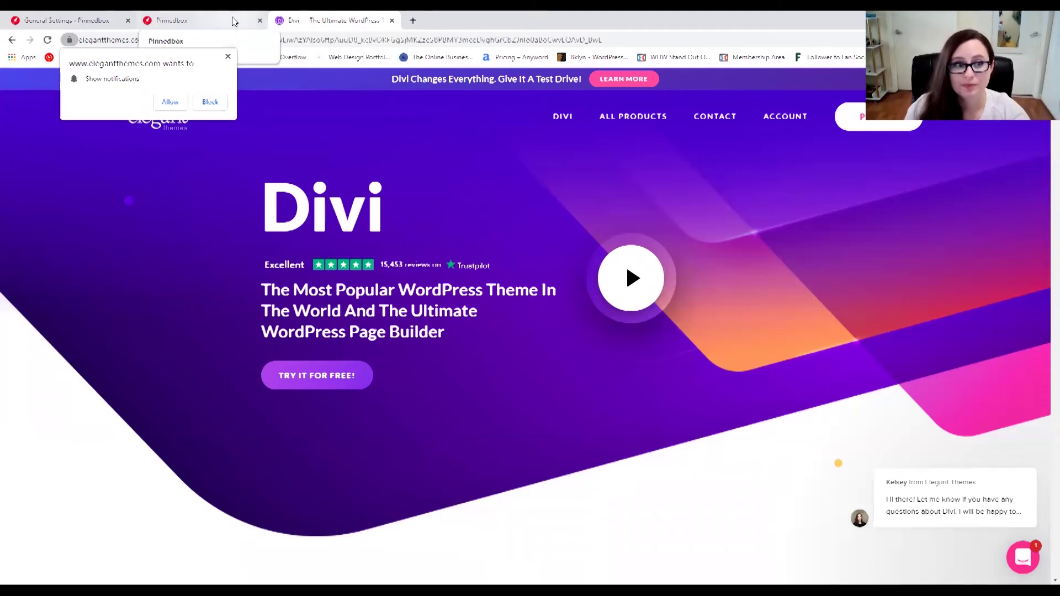
{"action": "left_click", "coordinate": [171, 20]}
{"action": "left_click", "coordinate": [69, 21]}
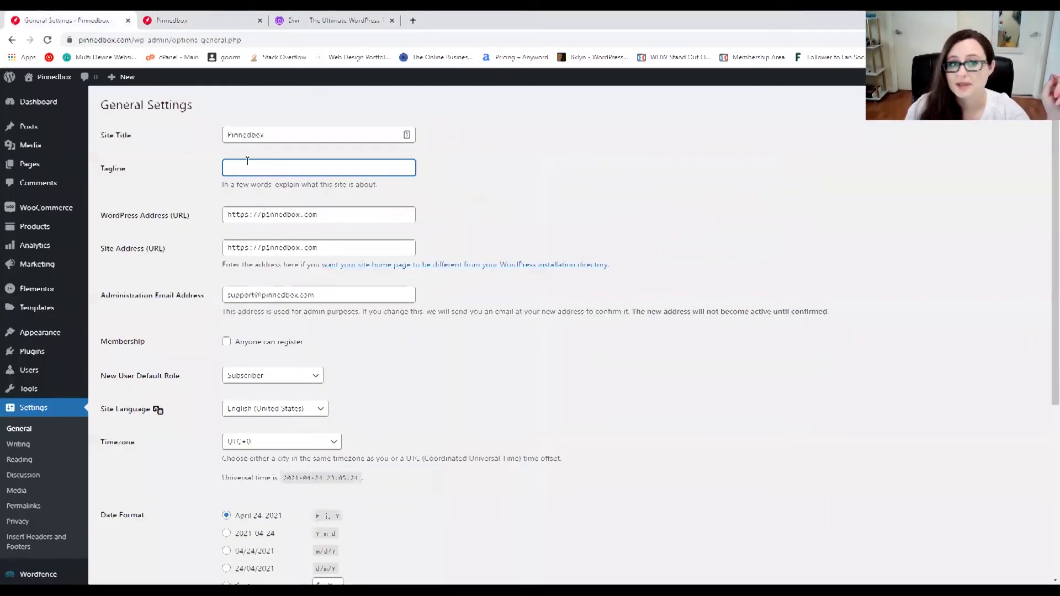
{"action": "left_click", "coordinate": [544, 205]}
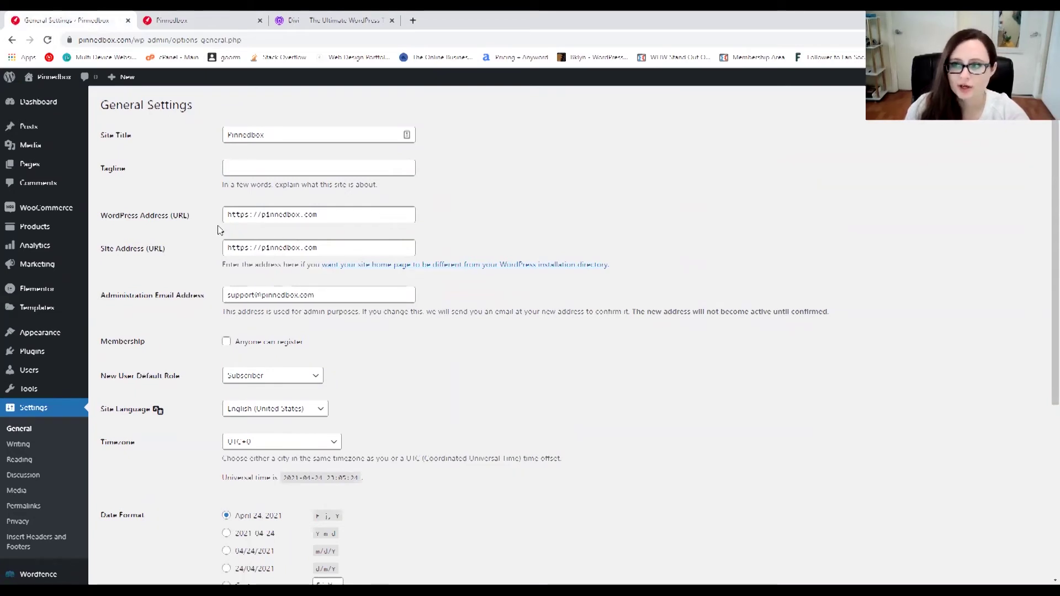
{"action": "scroll", "coordinate": [205, 237], "scroll_direction": "down", "scroll_amount": 2}
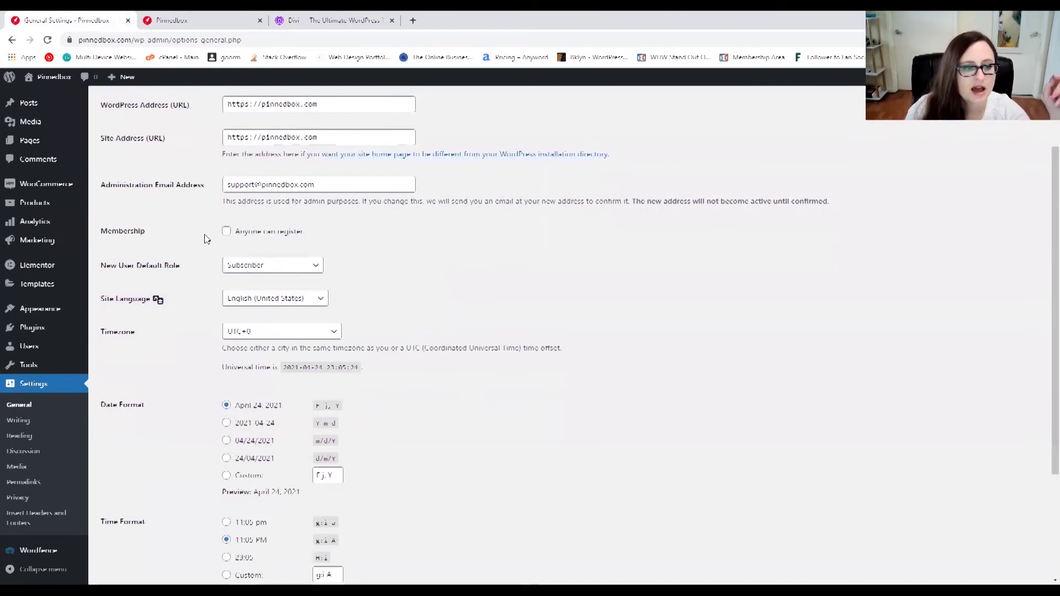
{"action": "scroll", "coordinate": [205, 238], "scroll_direction": "down", "scroll_amount": 3}
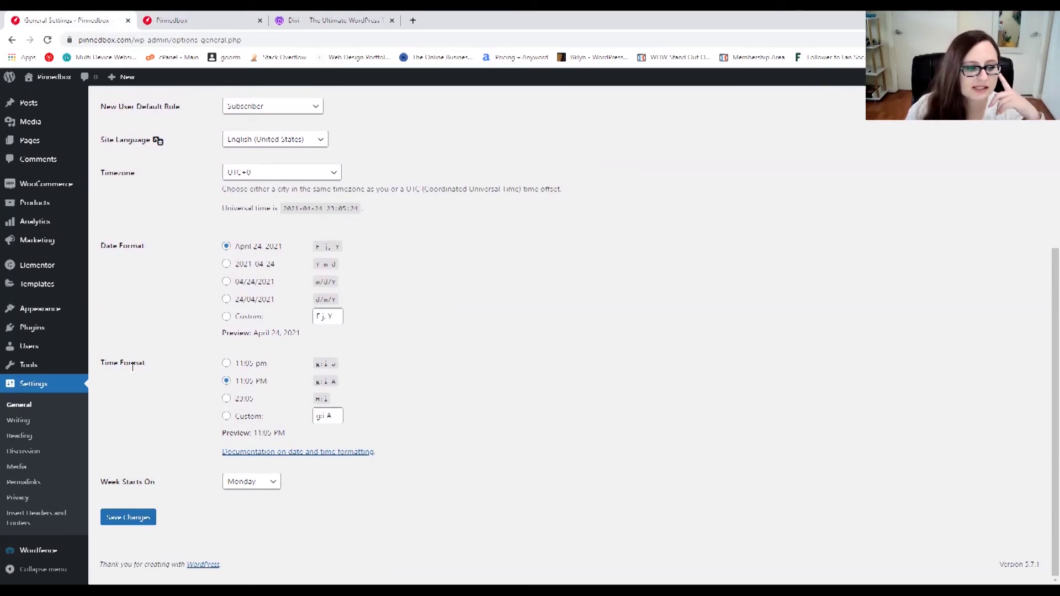
In the Writing Settings, set the default post category to Marketing and the default post format to Standard.
{"action": "left_click", "coordinate": [22, 422]}
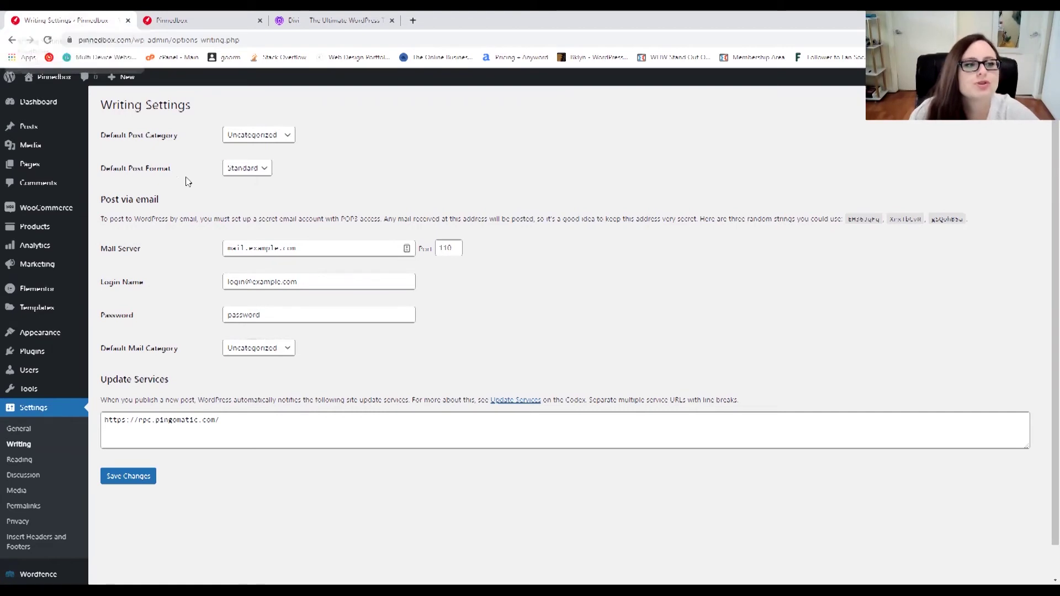
{"action": "left_click", "coordinate": [247, 139]}
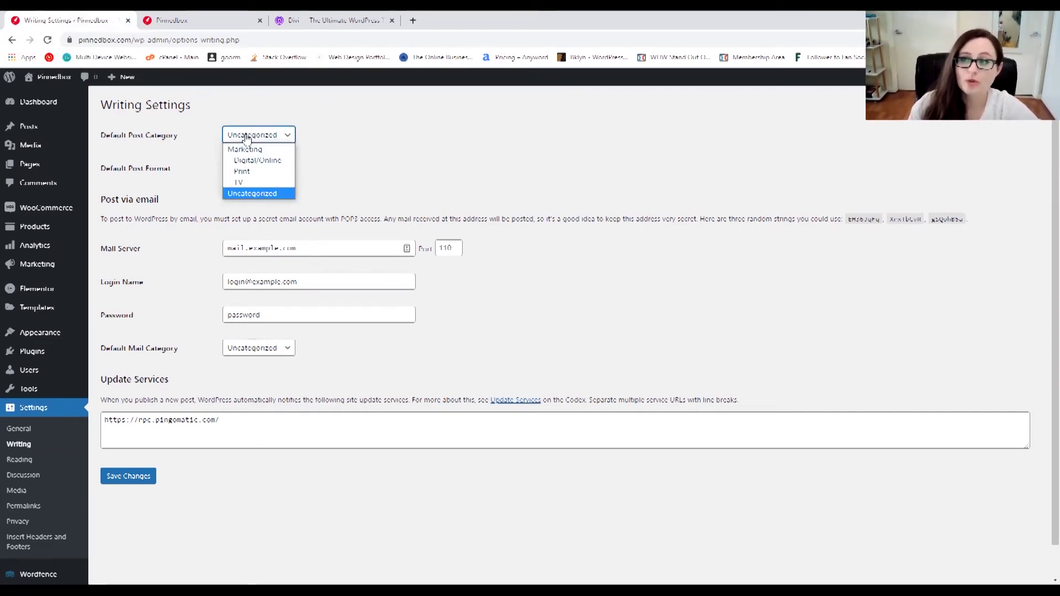
{"action": "left_click", "coordinate": [226, 149]}
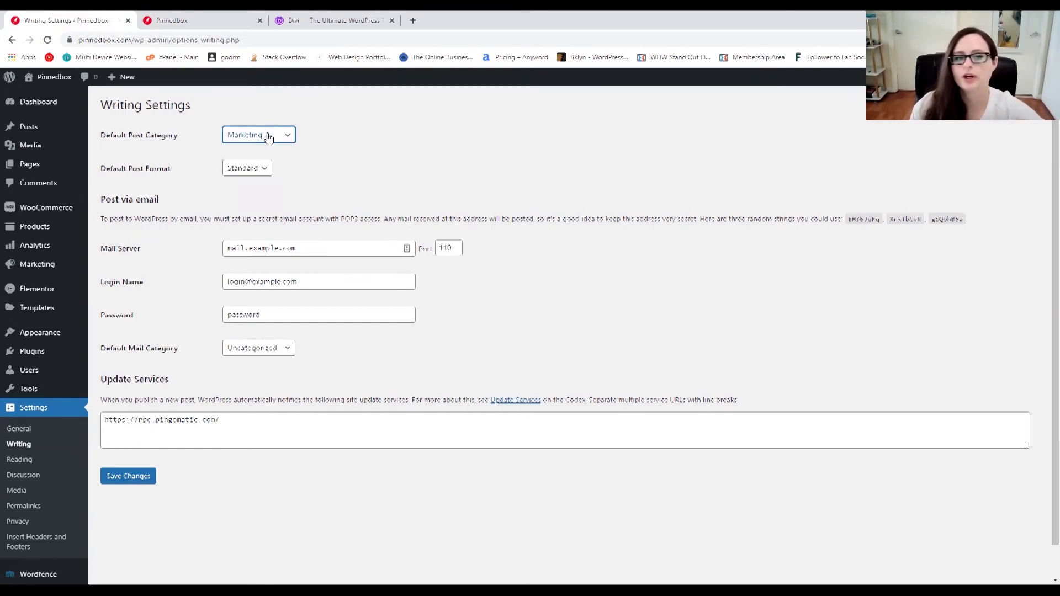
{"action": "left_click", "coordinate": [255, 171]}
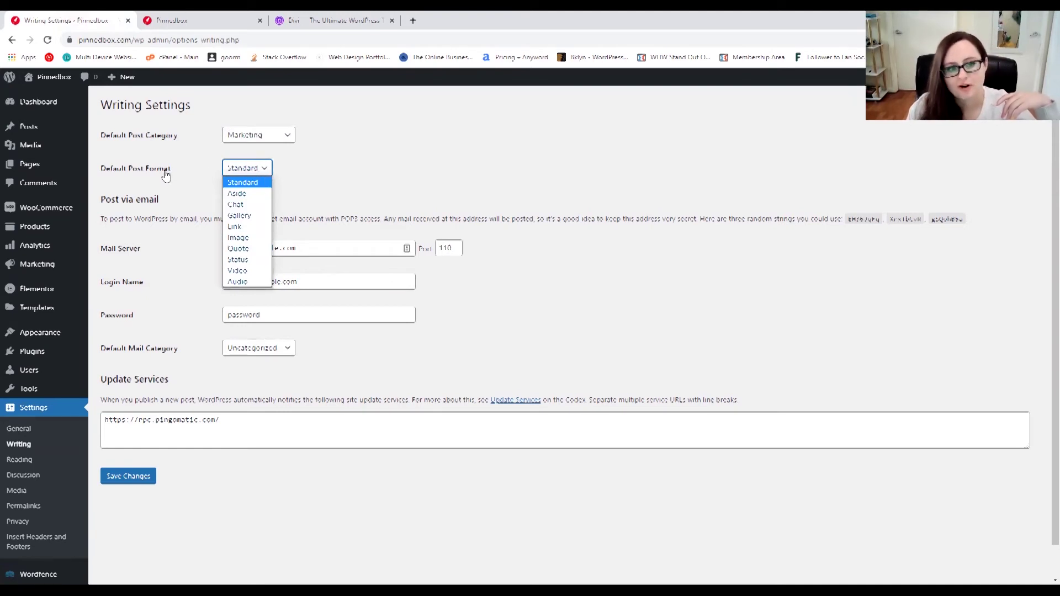
{"action": "left_click", "coordinate": [241, 183]}
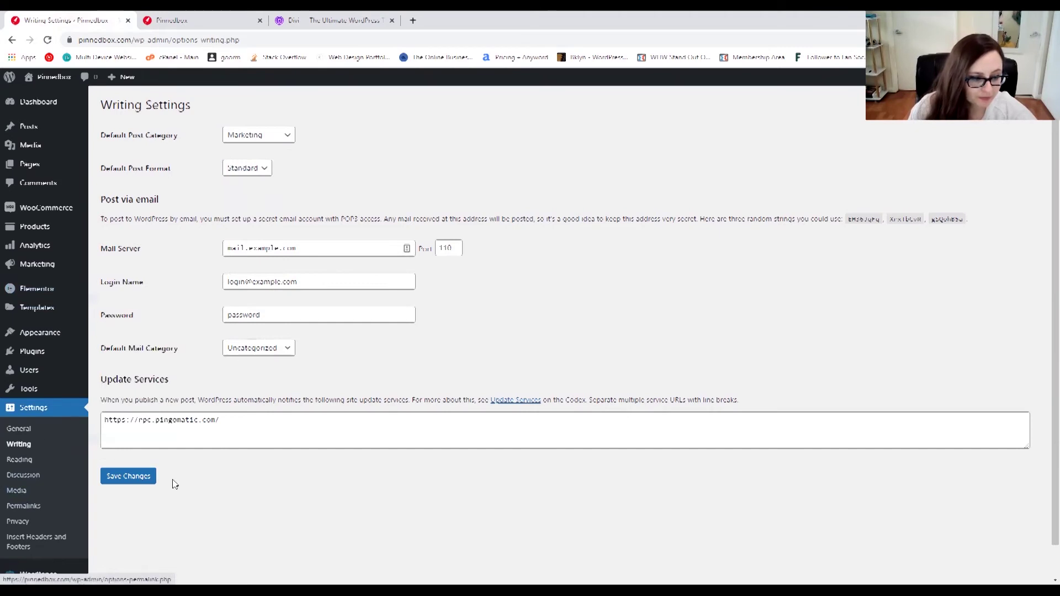
In the Reading Settings, select 2nd Homepage as the static homepage and About Us as the posts page.
{"action": "left_click", "coordinate": [17, 459]}
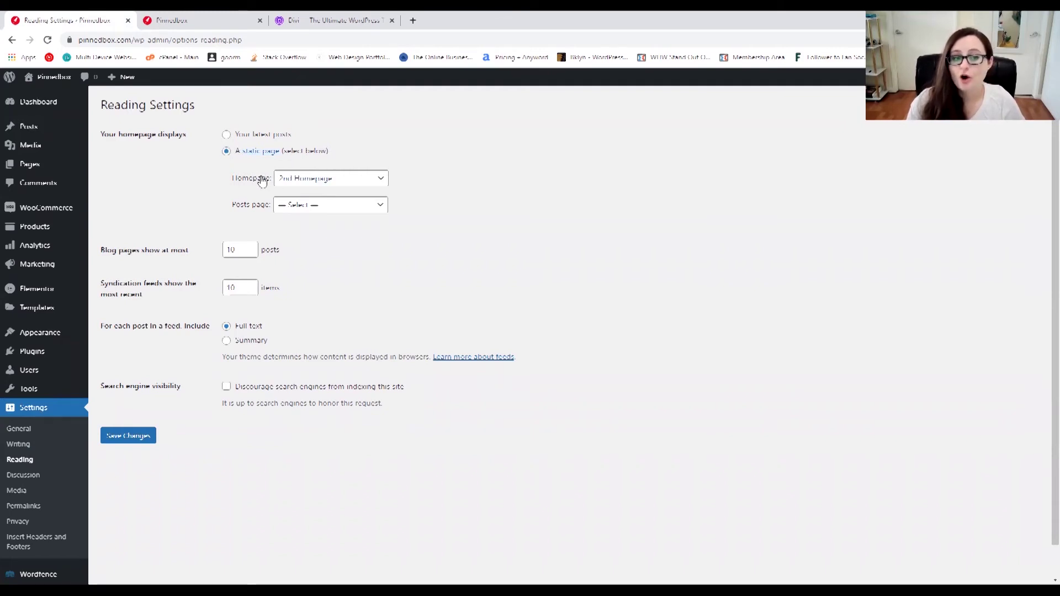
{"action": "left_click", "coordinate": [299, 179]}
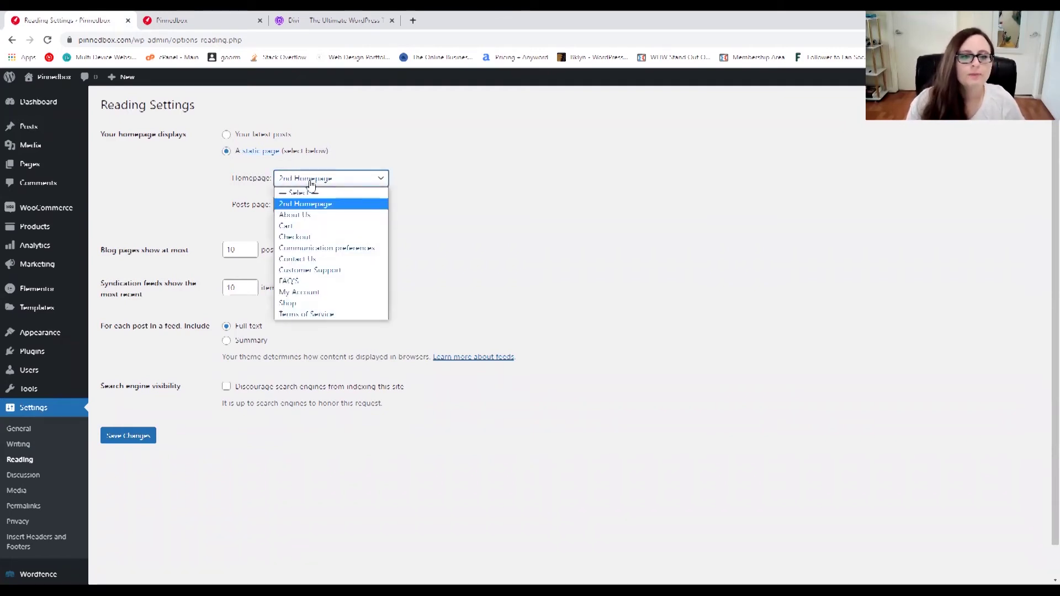
{"action": "left_click", "coordinate": [305, 204]}
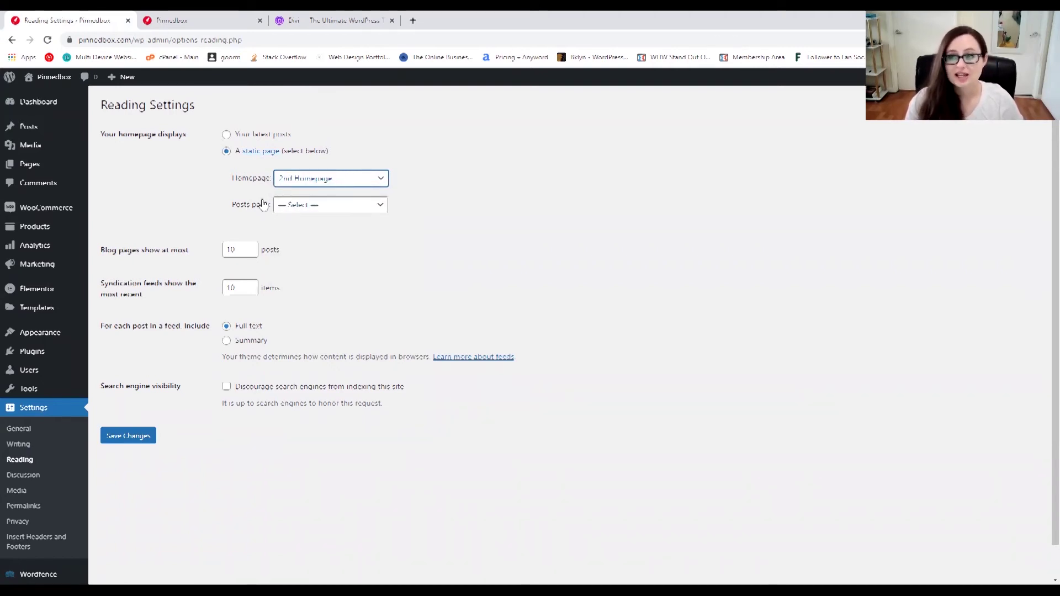
{"action": "left_click", "coordinate": [298, 203]}
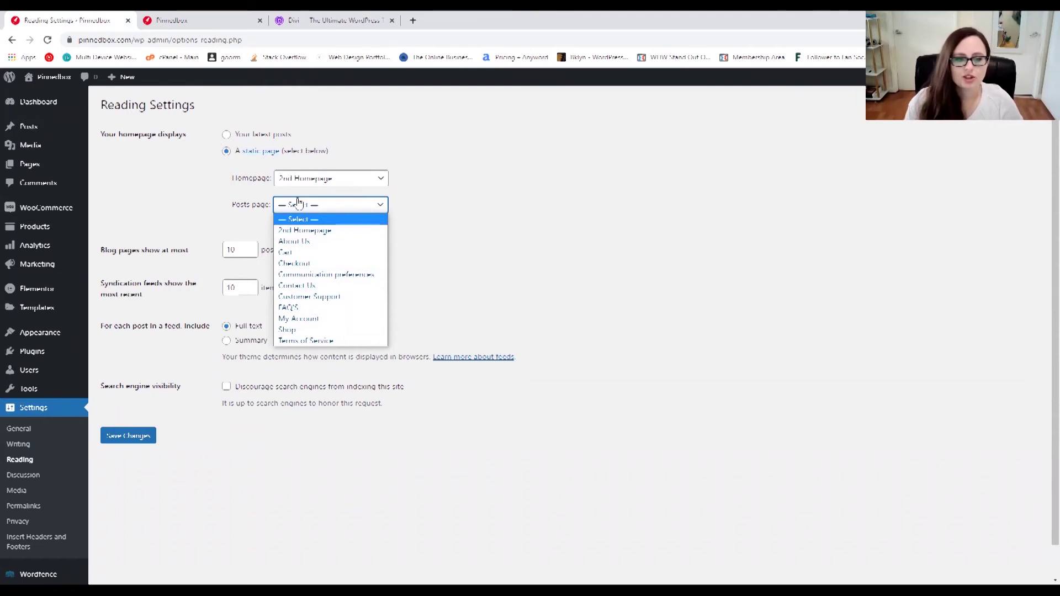
{"action": "left_click", "coordinate": [292, 241]}
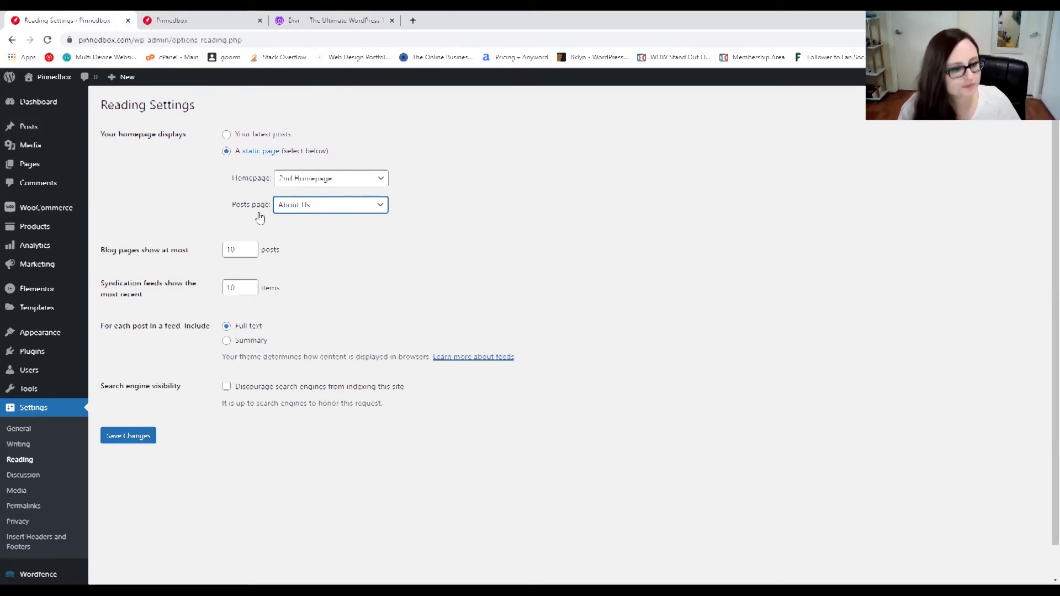
{"action": "scroll", "coordinate": [258, 215], "scroll_direction": "down", "scroll_amount": 1}
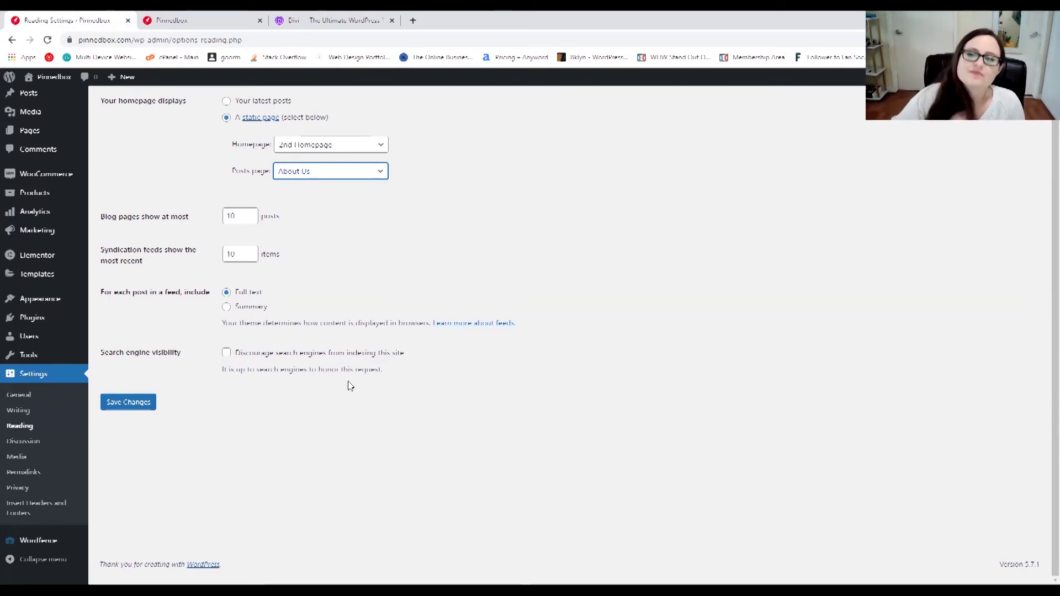
Review the Discussion, Media and Permalink settings, and compare the permalink structure with the My Account page's URL in the other Pinnedbox tab.
{"action": "left_click", "coordinate": [22, 441]}
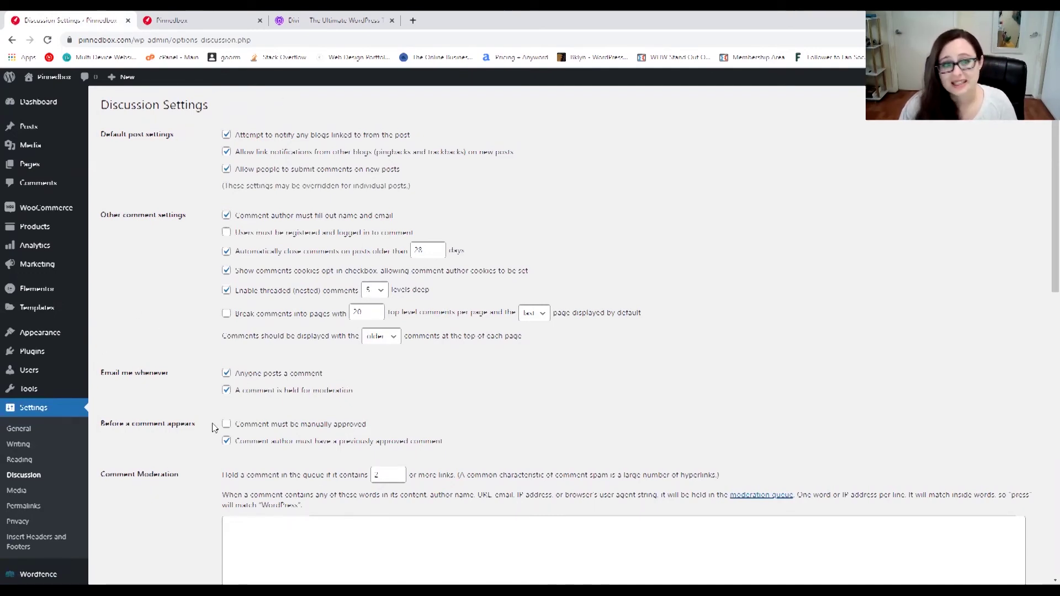
{"action": "left_click", "coordinate": [11, 491]}
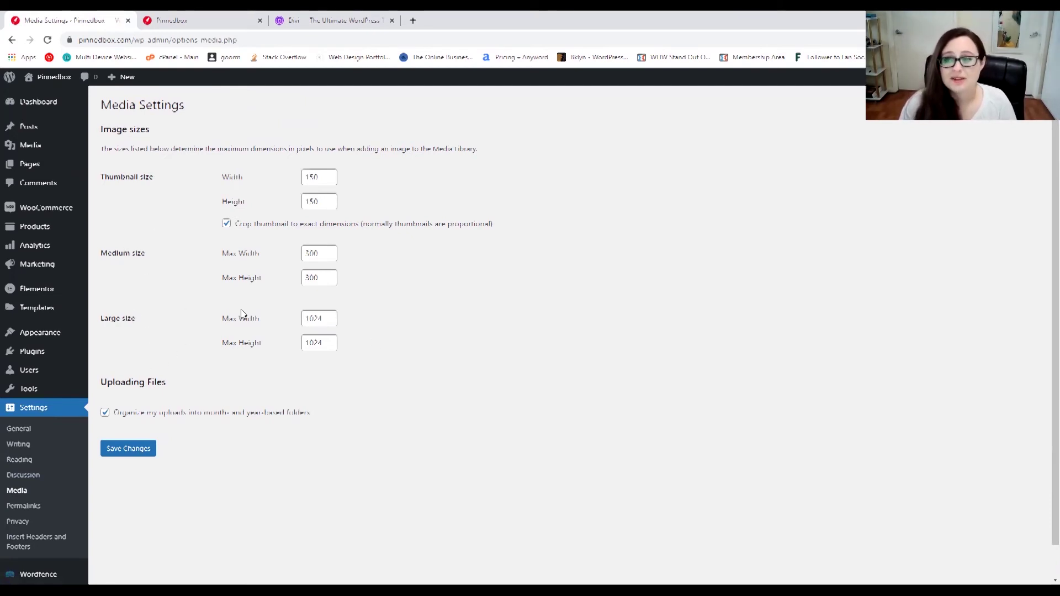
{"action": "left_click", "coordinate": [28, 507]}
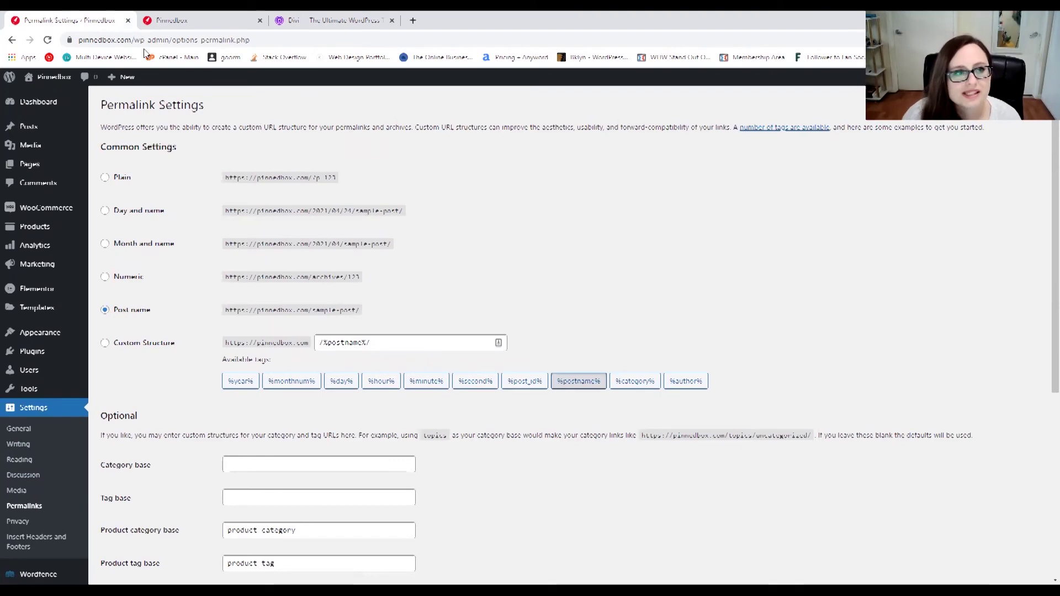
{"action": "key", "text": "ctrl+Tab"}
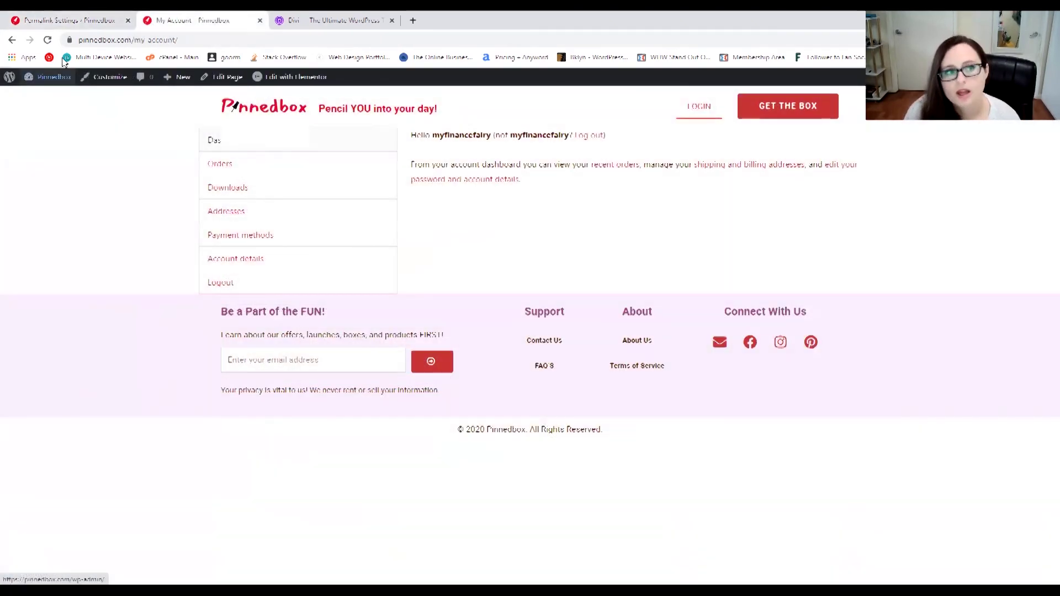
Compare the My Account page's URL slug with the Post name structure in the Permalink Settings.
{"action": "left_click", "coordinate": [94, 37]}
{"action": "left_click", "coordinate": [108, 42]}
{"action": "left_click_drag", "start_coordinate": [103, 41], "coordinate": [203, 40]}
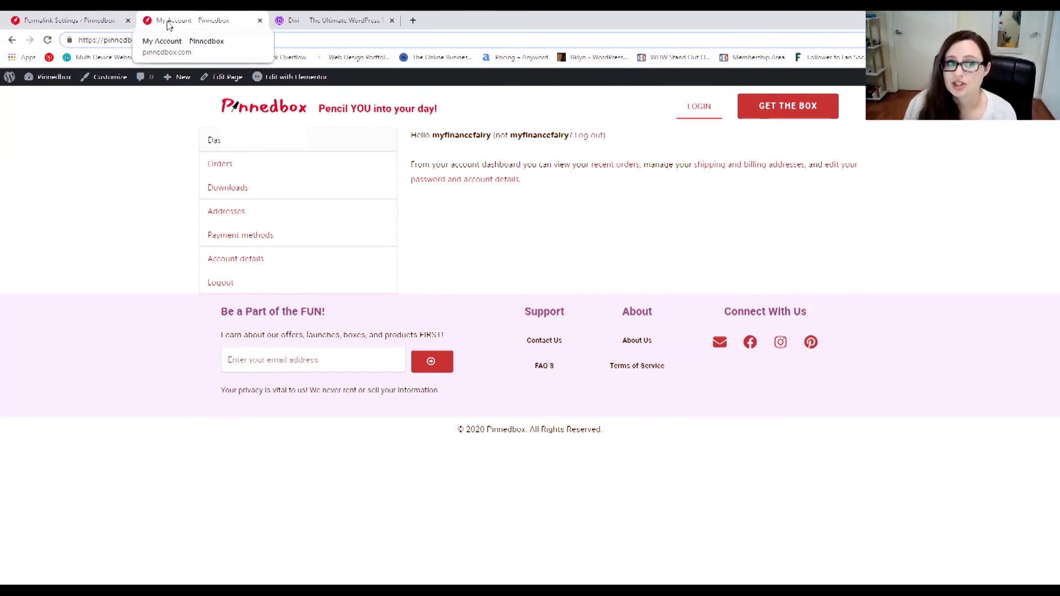
{"action": "left_click", "coordinate": [69, 21]}
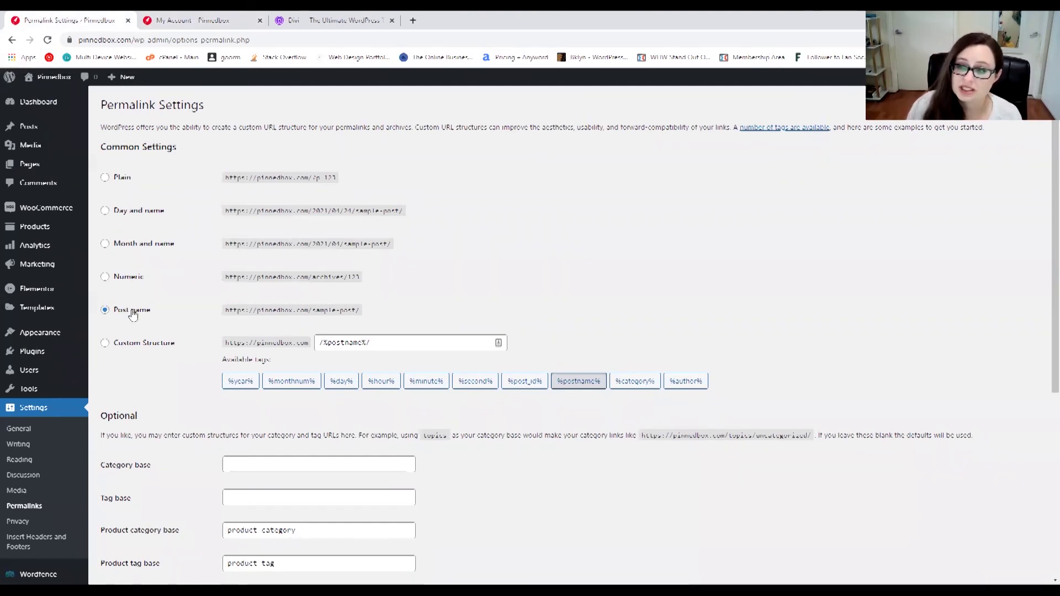
{"action": "left_click", "coordinate": [178, 21]}
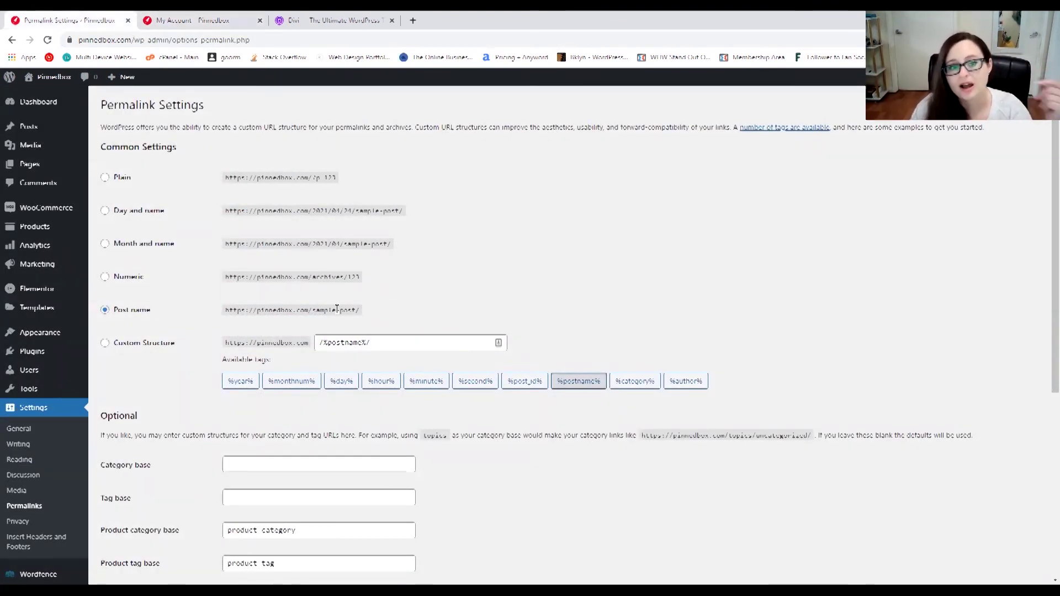
Highlight the ending of the Plain permalink example and review the optional bases and product permalink options.
{"action": "left_click_drag", "start_coordinate": [311, 178], "coordinate": [338, 182]}
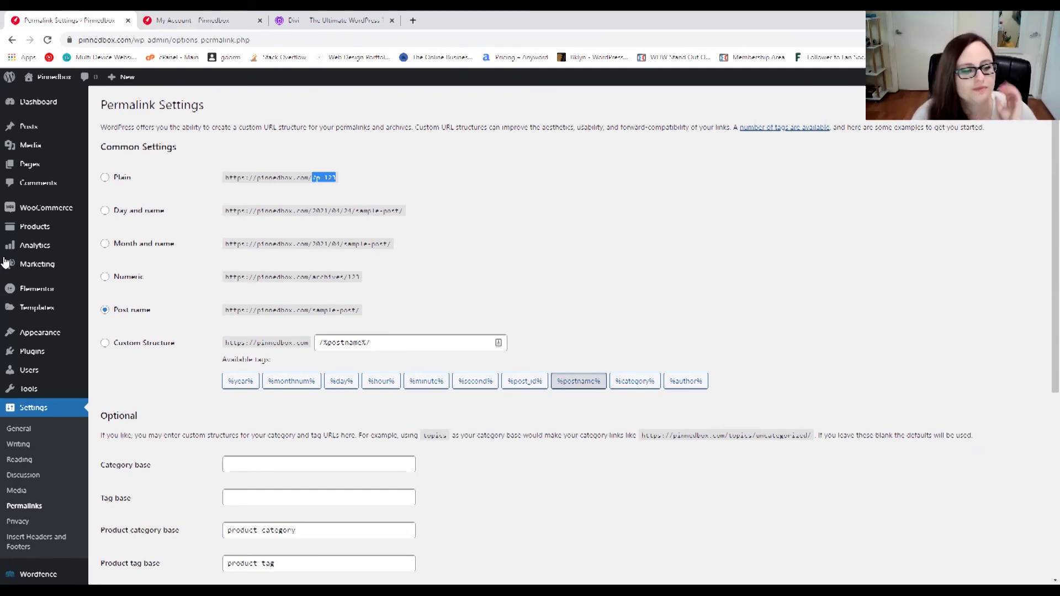
{"action": "scroll", "coordinate": [580, 296], "scroll_direction": "down", "scroll_amount": 5}
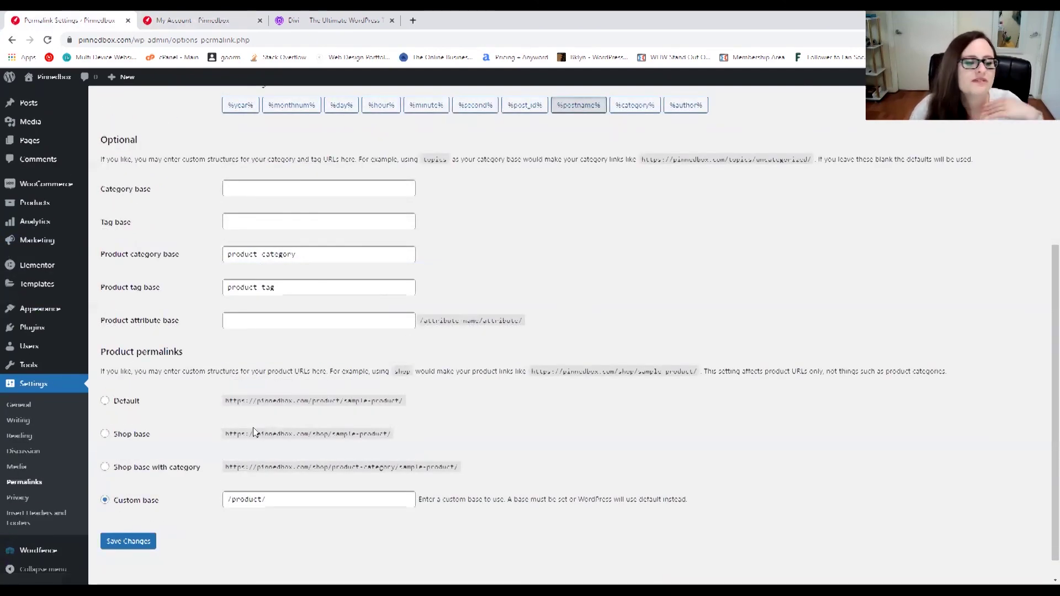
{"action": "scroll", "coordinate": [204, 445], "scroll_direction": "up", "scroll_amount": 3}
{"action": "scroll", "coordinate": [216, 412], "scroll_direction": "up", "scroll_amount": 2}
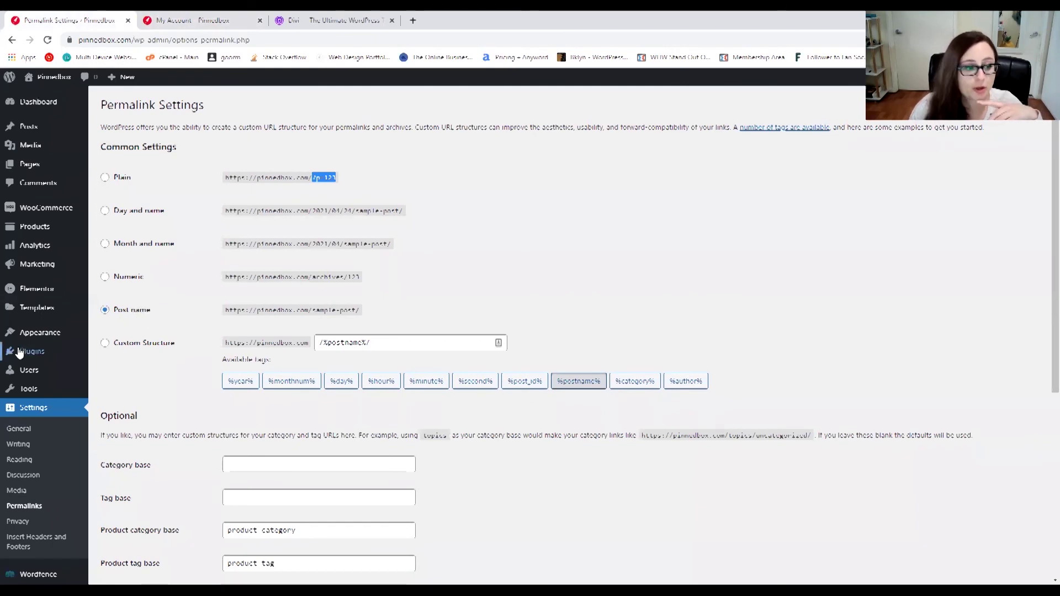
Open the Privacy settings and review the pages available as the Privacy Policy page without selecting one.
{"action": "left_click", "coordinate": [25, 522]}
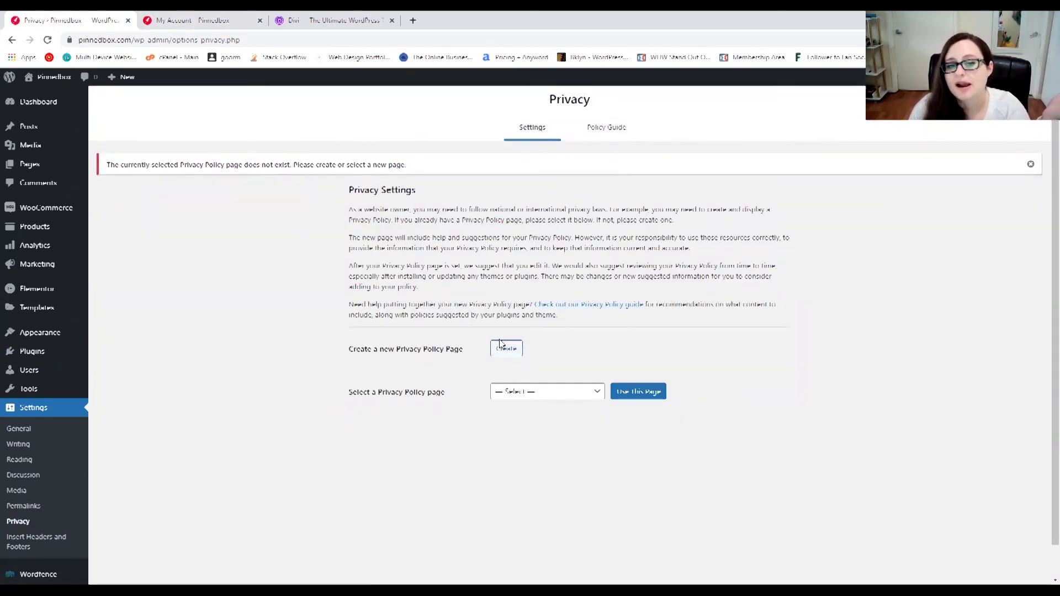
{"action": "left_click", "coordinate": [534, 391]}
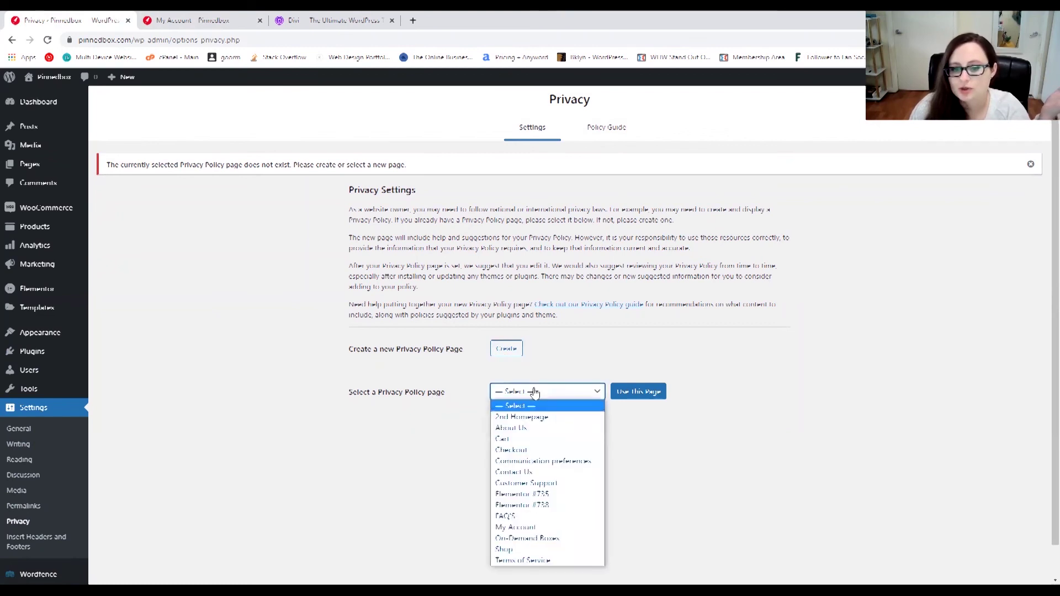
{"action": "left_click", "coordinate": [442, 446]}
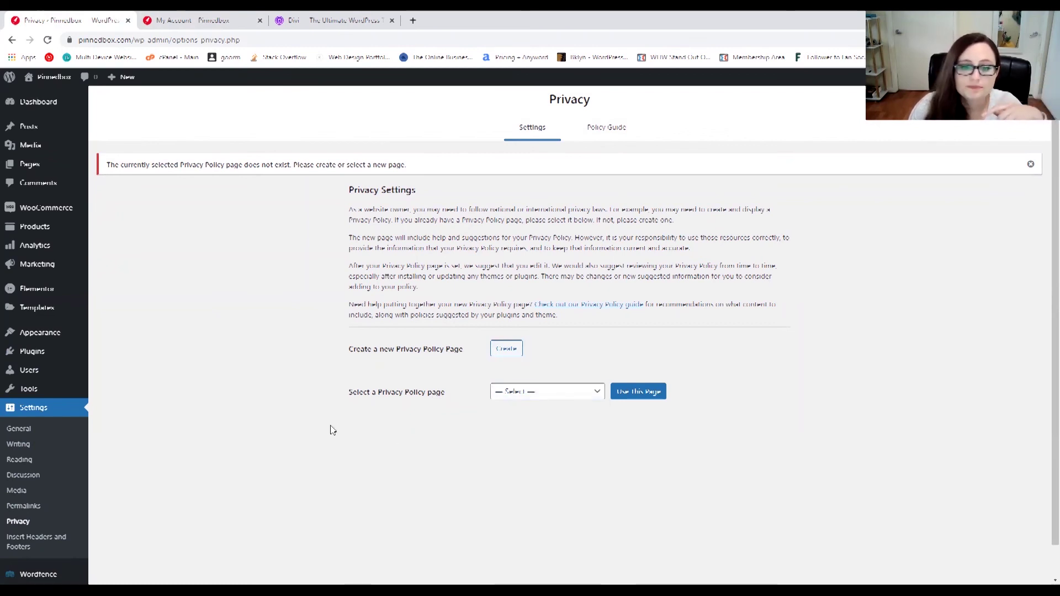
{"action": "scroll", "coordinate": [279, 438], "scroll_direction": "down", "scroll_amount": 1}
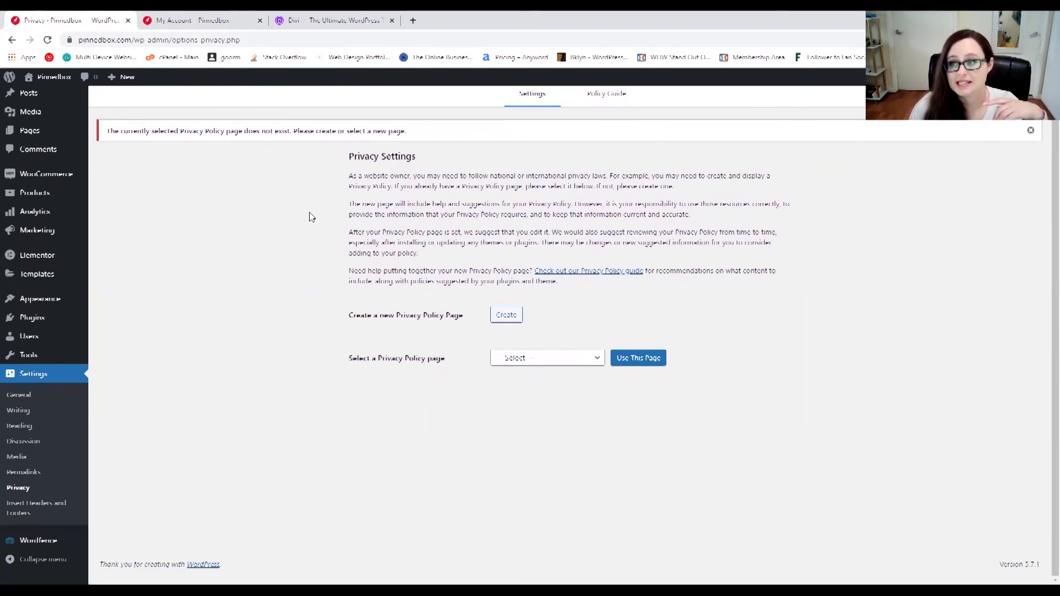
Review the header, body and footer scripts in Insert Headers and Footers, and return to the Media Settings.
{"action": "left_click", "coordinate": [39, 507]}
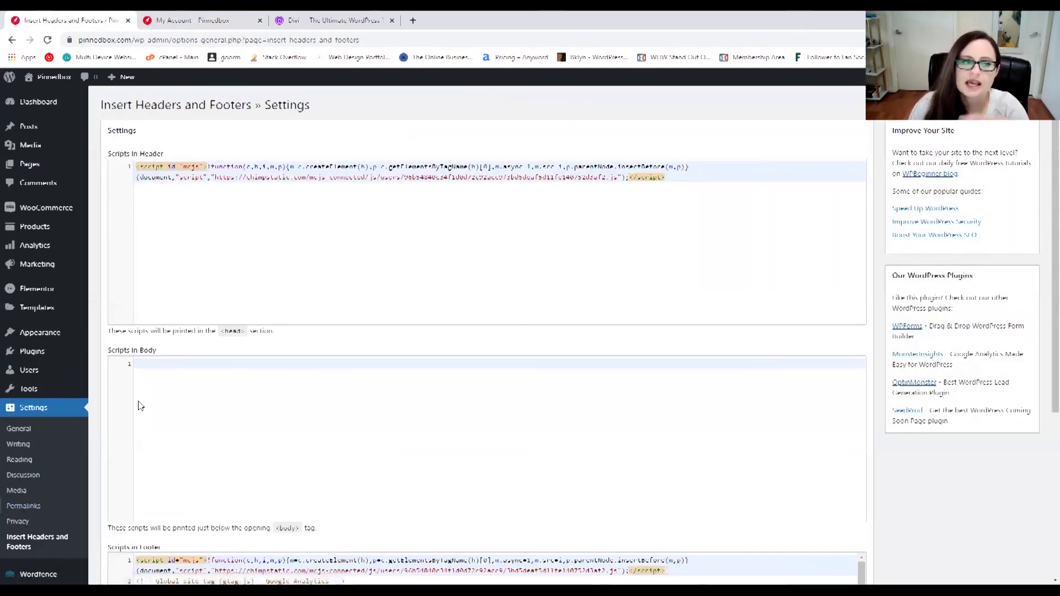
{"action": "left_click", "coordinate": [29, 489]}
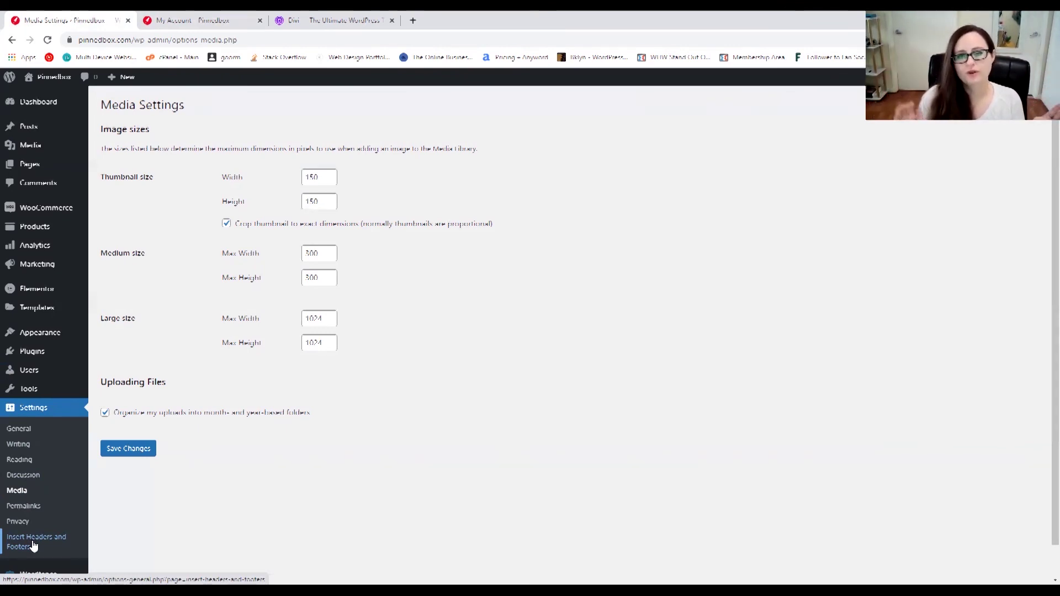
Open the Wordfence dashboard.
{"action": "scroll", "coordinate": [38, 545], "scroll_direction": "down", "scroll_amount": 1}
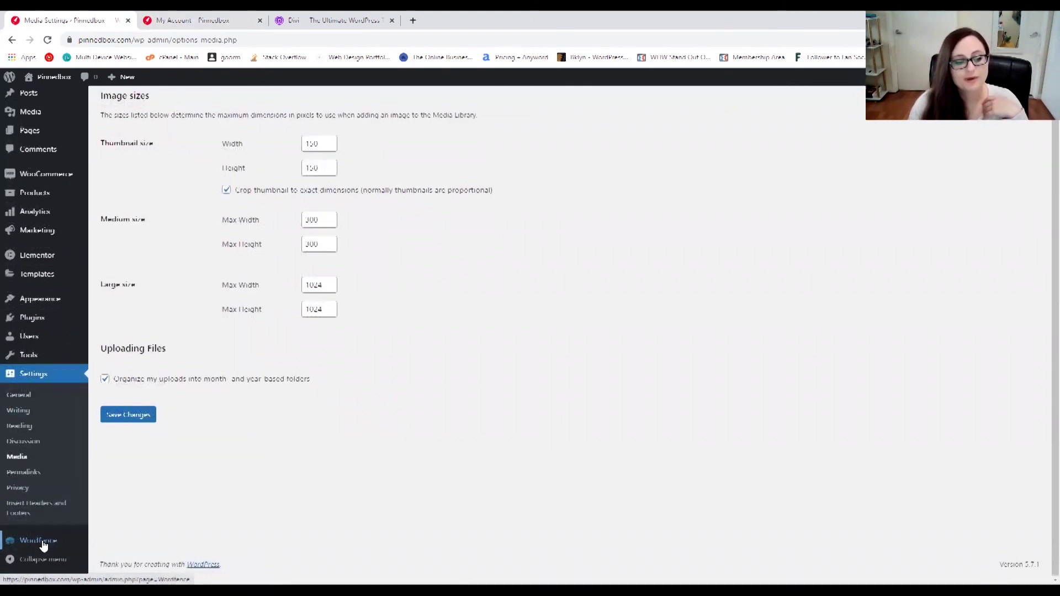
{"action": "mouse_move", "coordinate": [44, 545]}
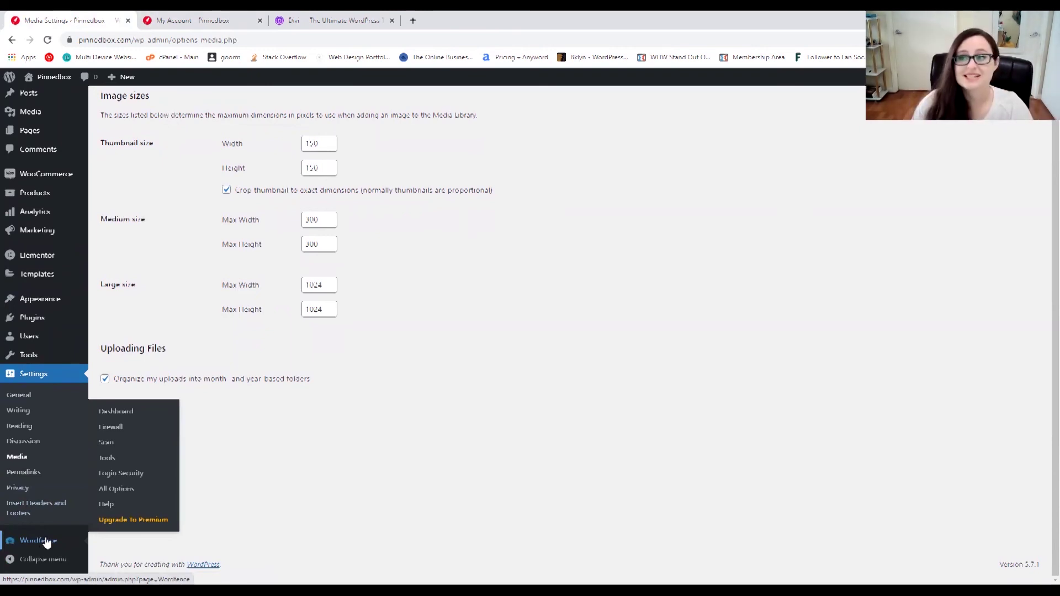
{"action": "left_click", "coordinate": [131, 413]}
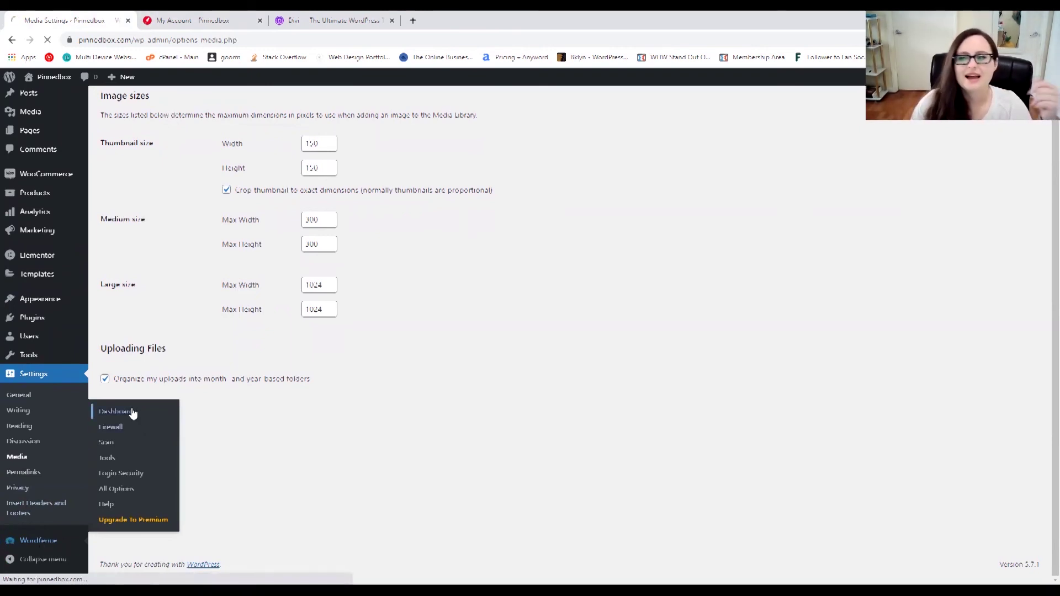